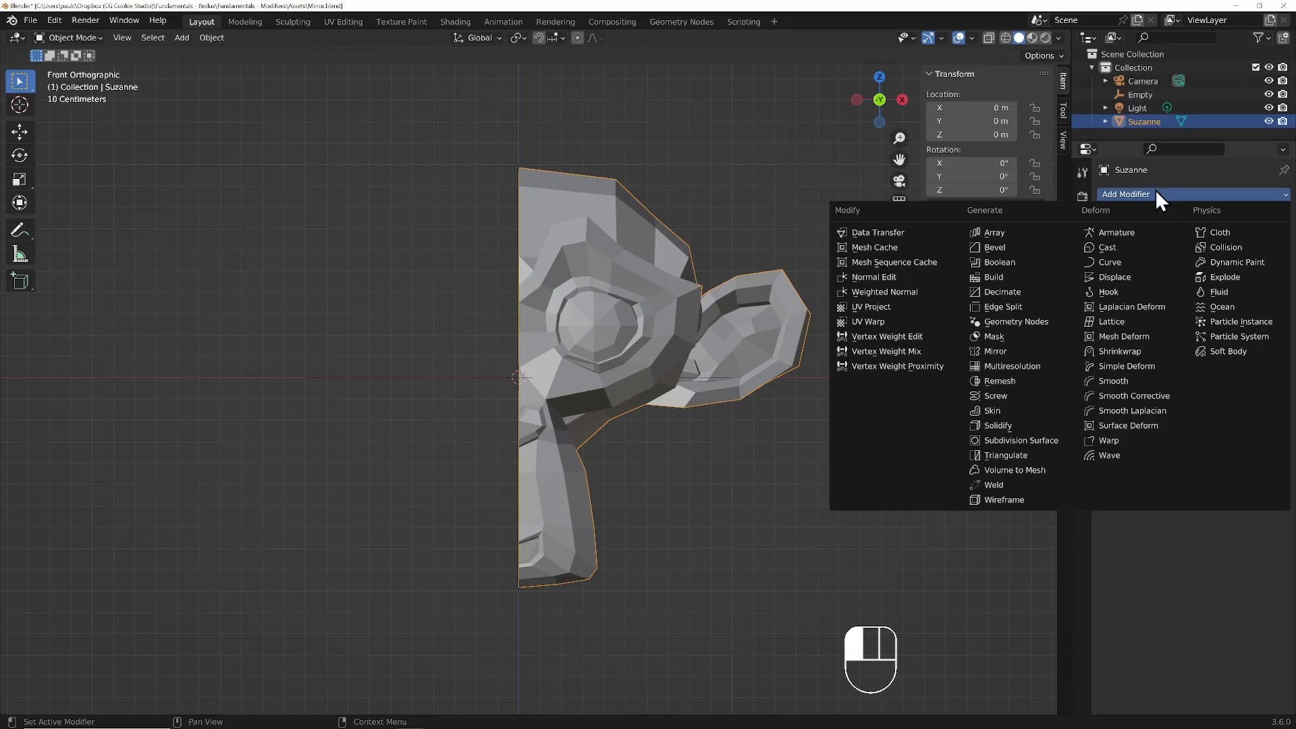
# Add a Mirror modifier to the half monkey head.
pyautogui.click(1015, 356)
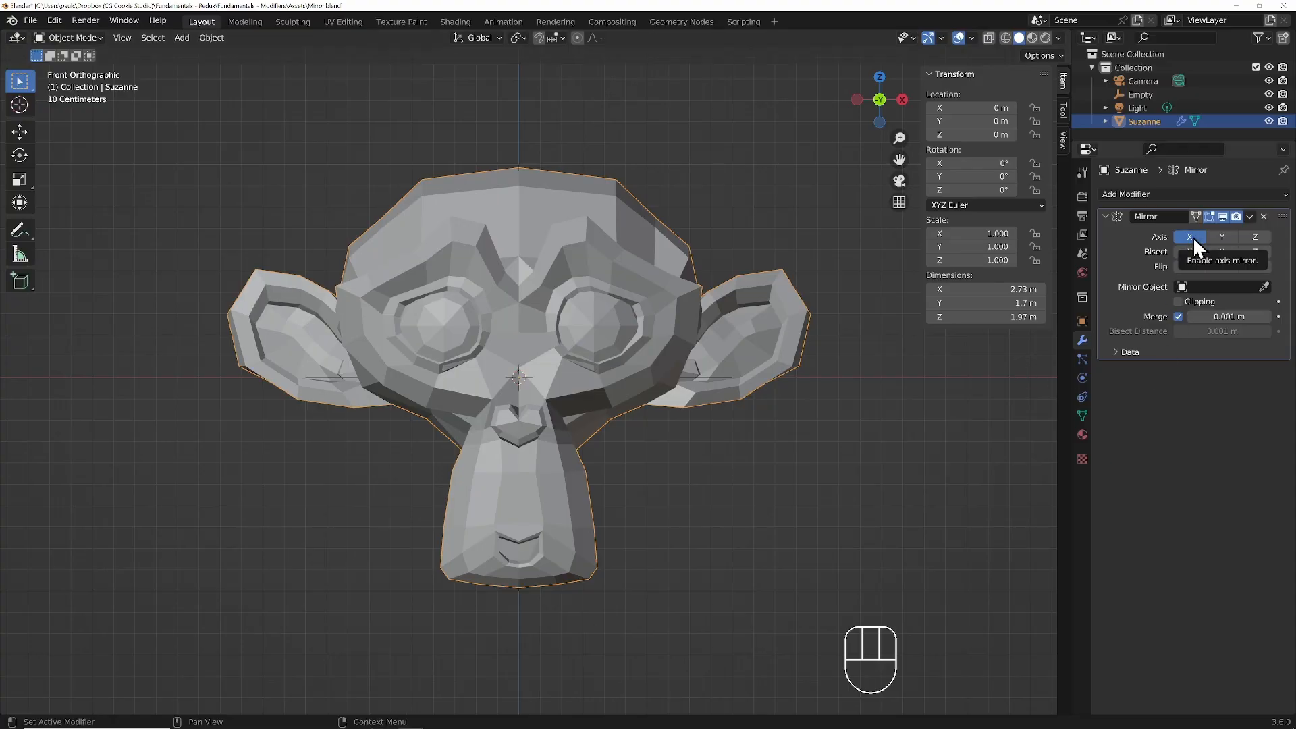
pyautogui.moveTo(905, 368); pyautogui.dragTo(711, 448, button='middle')
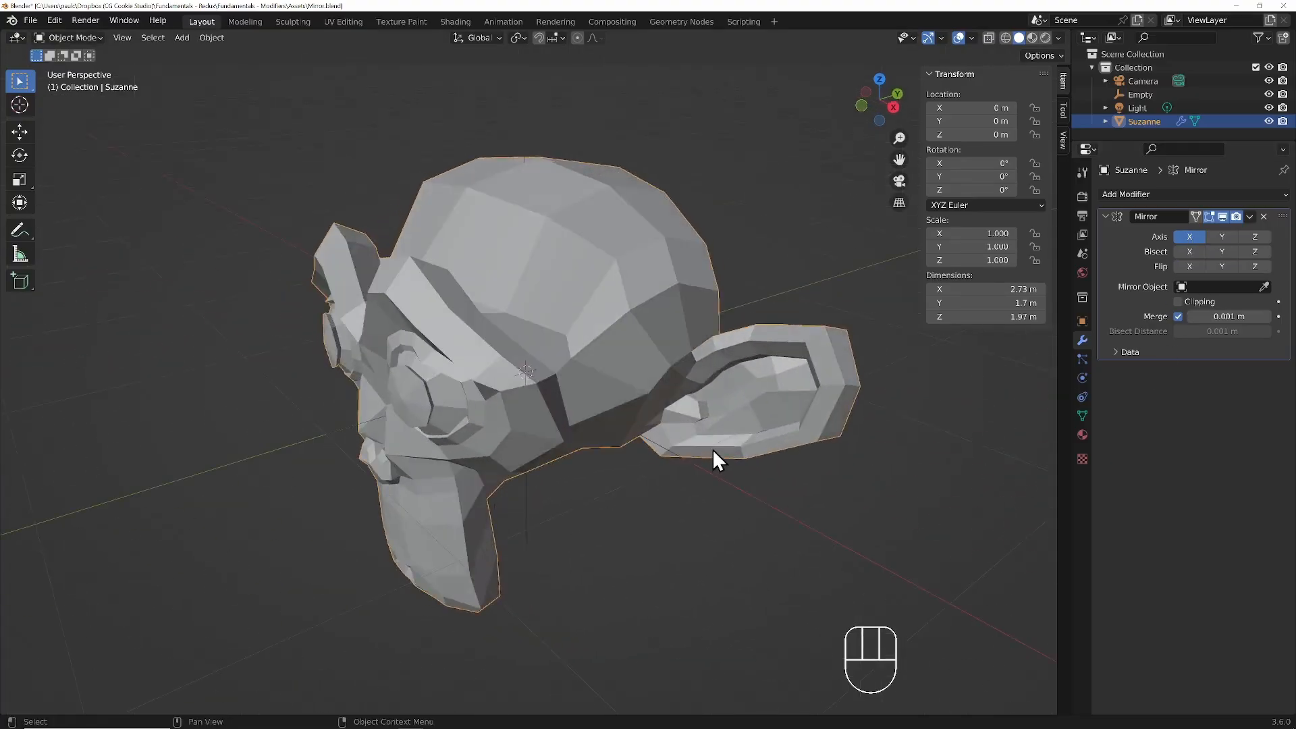
# Annotate the X direction beside the head with a freehand arrow and the letter X.
pyautogui.scroll(-1, 711, 449)
pyautogui.hotkey('shift', 'space')
pyautogui.press('d')
pyautogui.moveTo(610, 433); pyautogui.dragTo(680, 475)
pyautogui.moveTo(681, 475)
pyautogui.mouseDown()
pyautogui.moveTo(668, 484)
pyautogui.moveTo(717, 492)
pyautogui.moveTo(702, 491)
pyautogui.mouseUp()
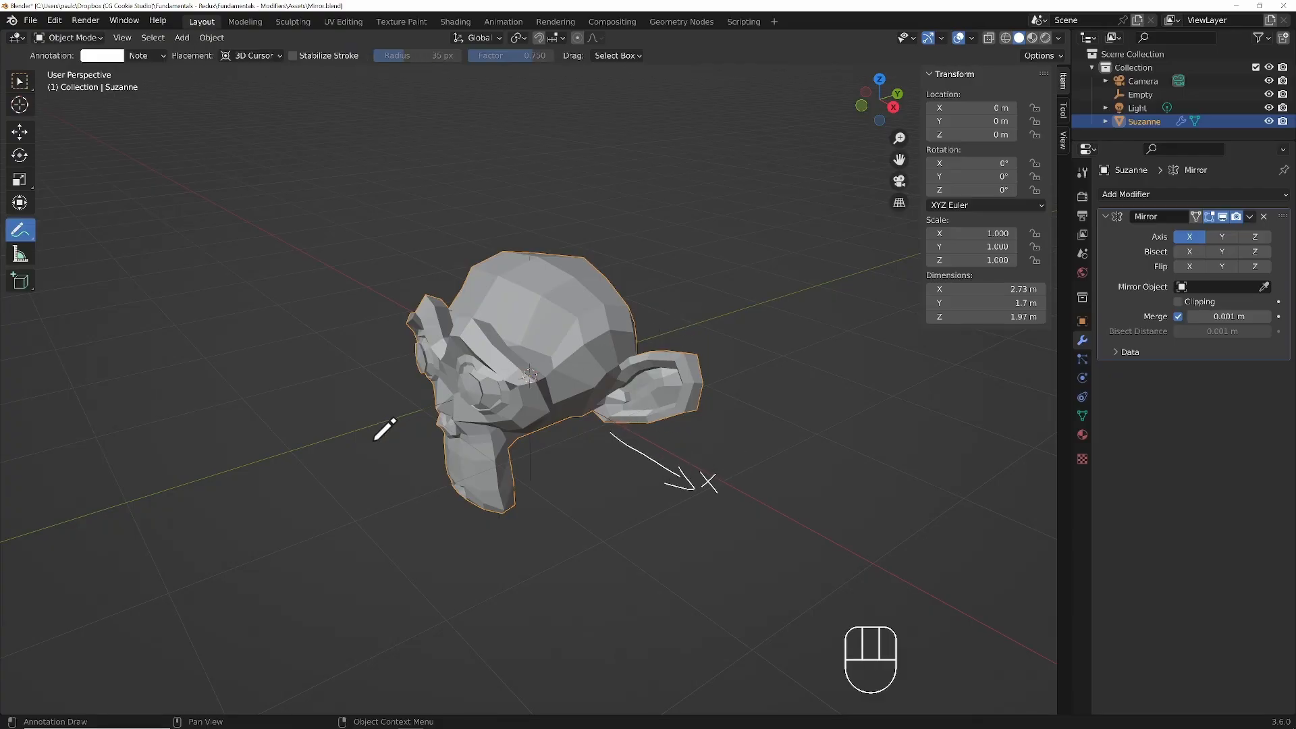
# Annotate the Y and Z directions with freehand arrows and letters, in front of and above the head.
pyautogui.moveTo(414, 420)
pyautogui.mouseDown()
pyautogui.moveTo(270, 478)
pyautogui.moveTo(297, 486)
pyautogui.mouseUp()
pyautogui.moveTo(299, 420); pyautogui.dragTo(312, 436)
pyautogui.moveTo(317, 420); pyautogui.dragTo(314, 451)
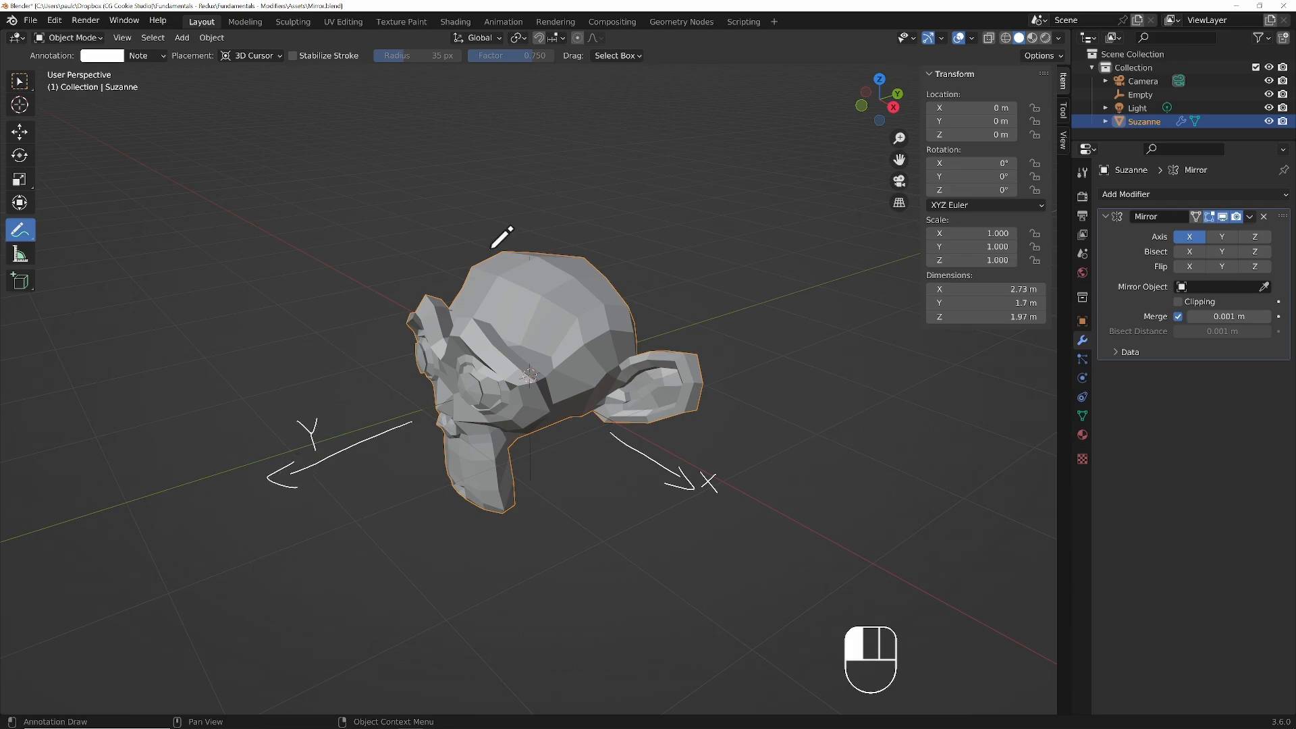
pyautogui.moveTo(490, 249)
pyautogui.mouseDown()
pyautogui.moveTo(474, 135)
pyautogui.moveTo(465, 152)
pyautogui.mouseUp()
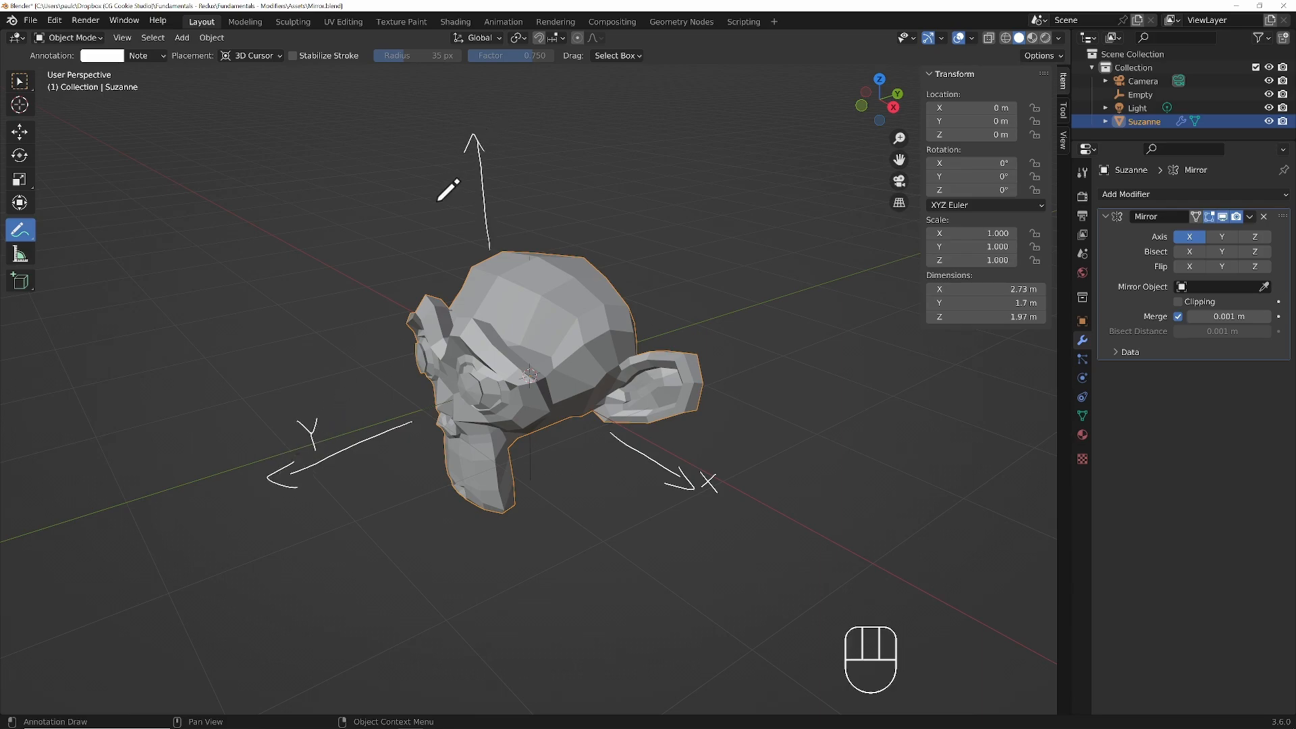
pyautogui.moveTo(438, 202); pyautogui.dragTo(456, 221)
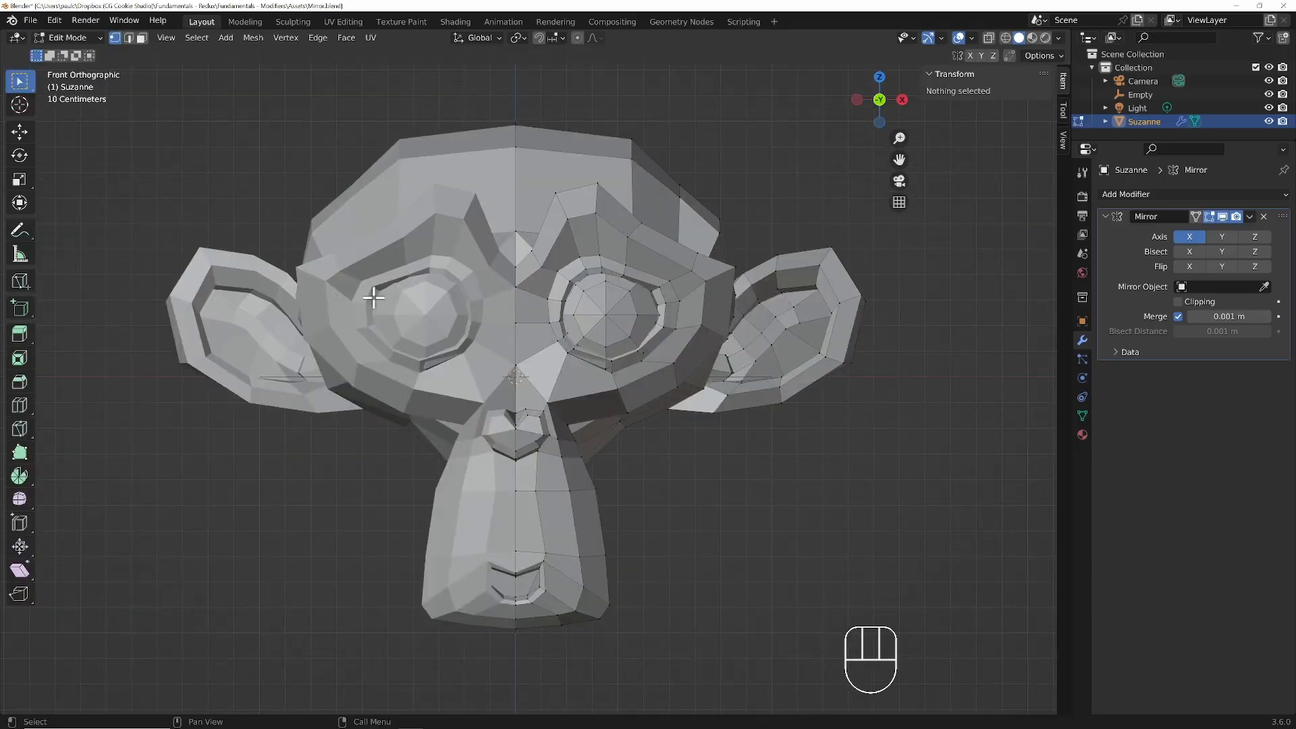
# Disable the X mirror axis and rotate the whole half-head mesh 90° about the Z axis in Edit Mode.
pyautogui.click(1189, 236)
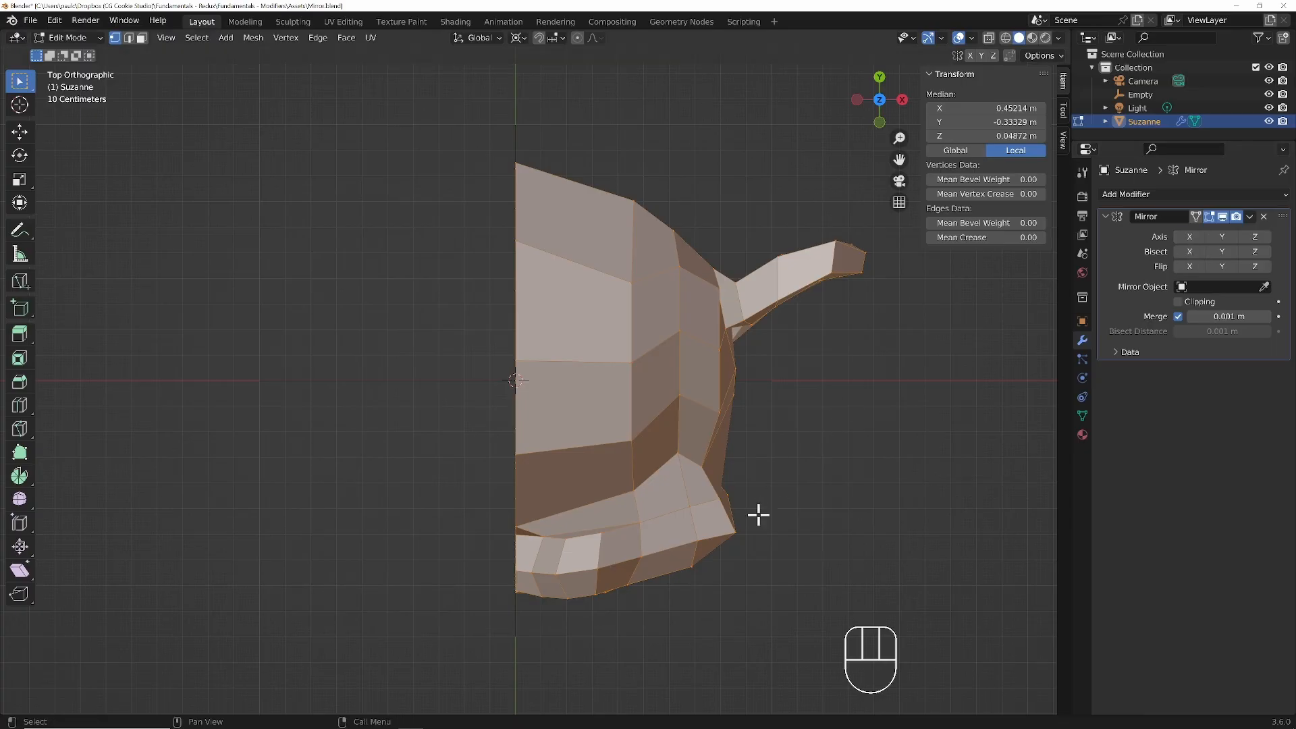
pyautogui.press('r')
pyautogui.keyDown('ctrl'); pyautogui.click(567, 284); pyautogui.keyUp('ctrl')
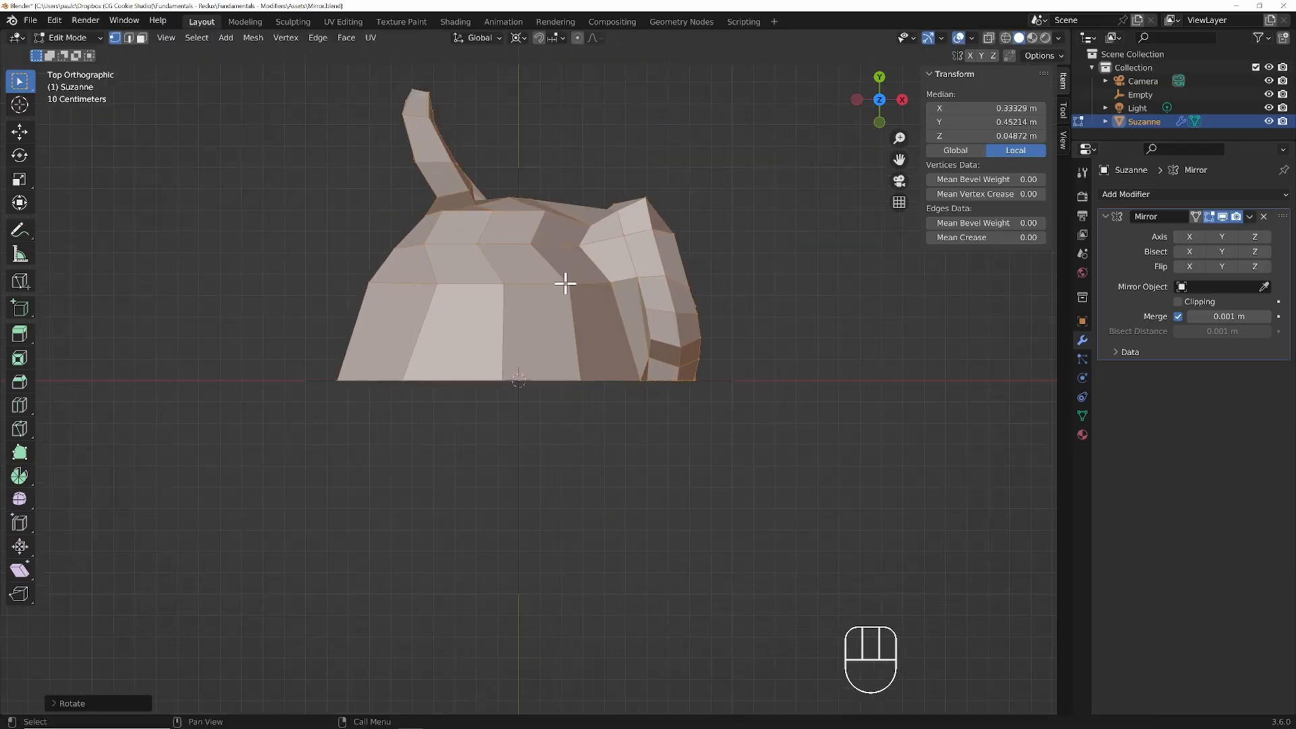
# Return to Object Mode and mirror the rotated half head across the Y axis.
pyautogui.press('Tab')
pyautogui.keyDown('shift'); pyautogui.moveTo(631, 341); pyautogui.dragTo(627, 285, button='middle'); pyautogui.keyUp('shift')
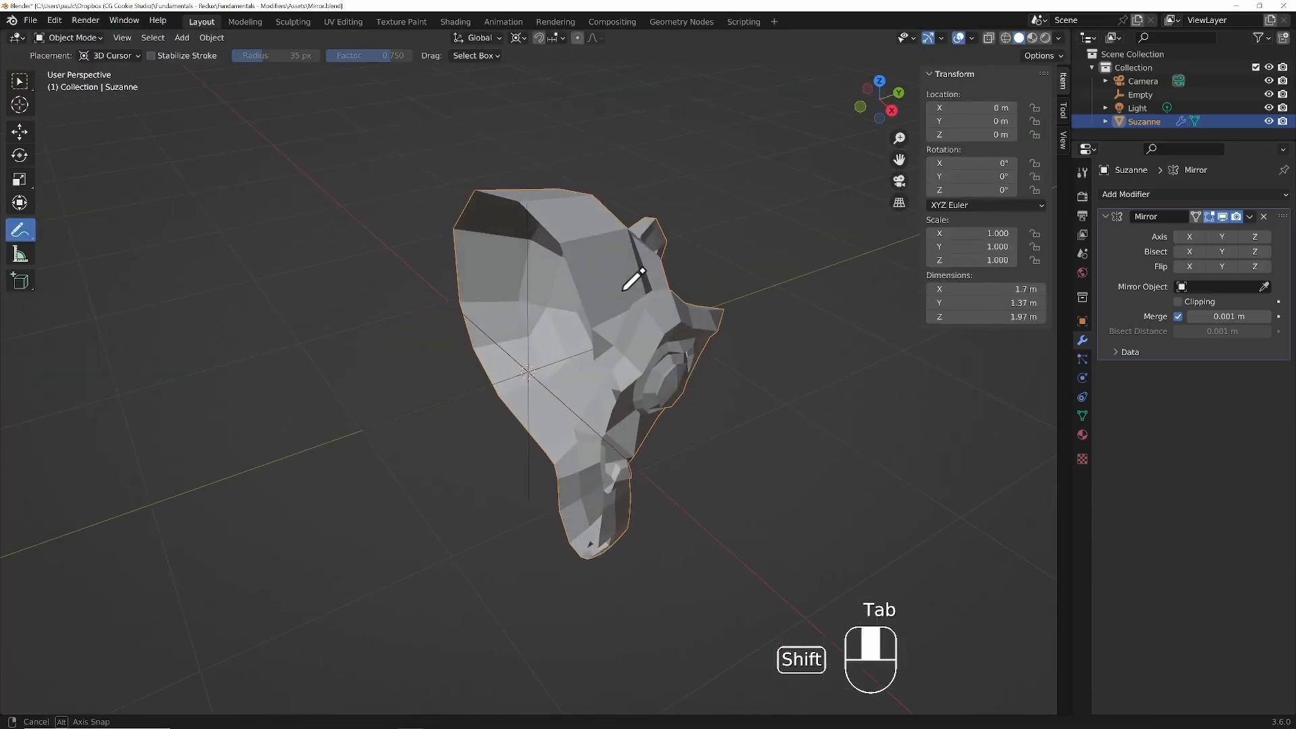
pyautogui.click(1221, 236)
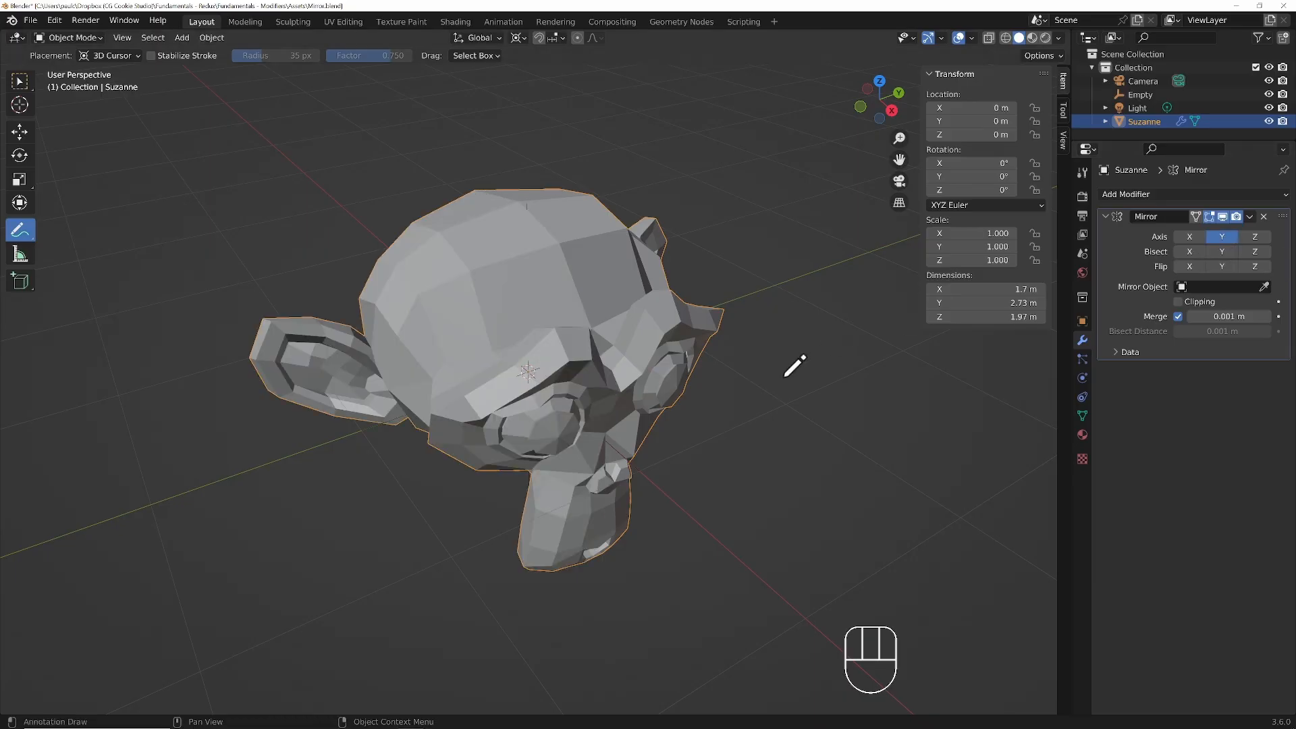
pyautogui.moveTo(787, 368)
pyautogui.keyDown('shift'); pyautogui.mouseDown(button='middle')
pyautogui.moveTo(729, 408)
pyautogui.moveTo(633, 383)
pyautogui.moveTo(778, 373)
pyautogui.mouseUp(button='middle'); pyautogui.keyUp('shift')
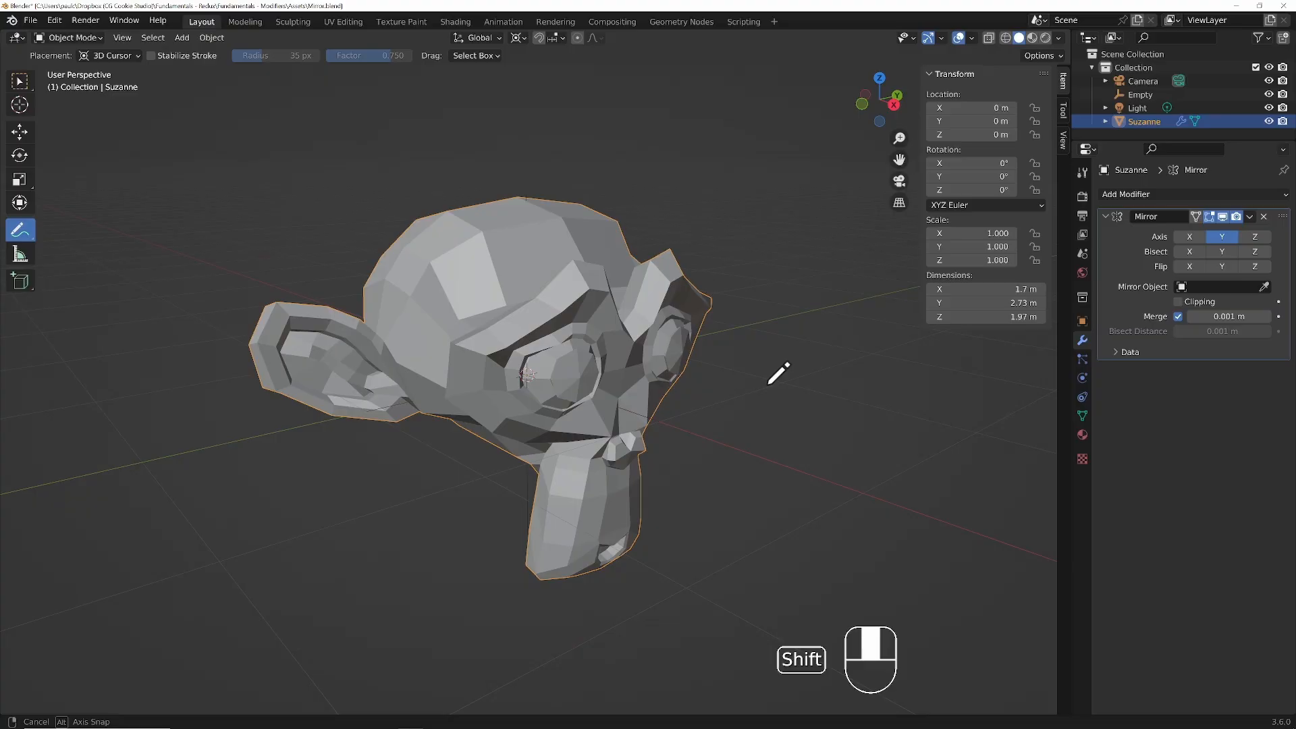
# Undo the Y mirror and the rotation of the half-head mesh.
pyautogui.hotkey('ctrl', 'z')
pyautogui.hotkey('ctrl', 'z')
pyautogui.hotkey('ctrl', 'z')
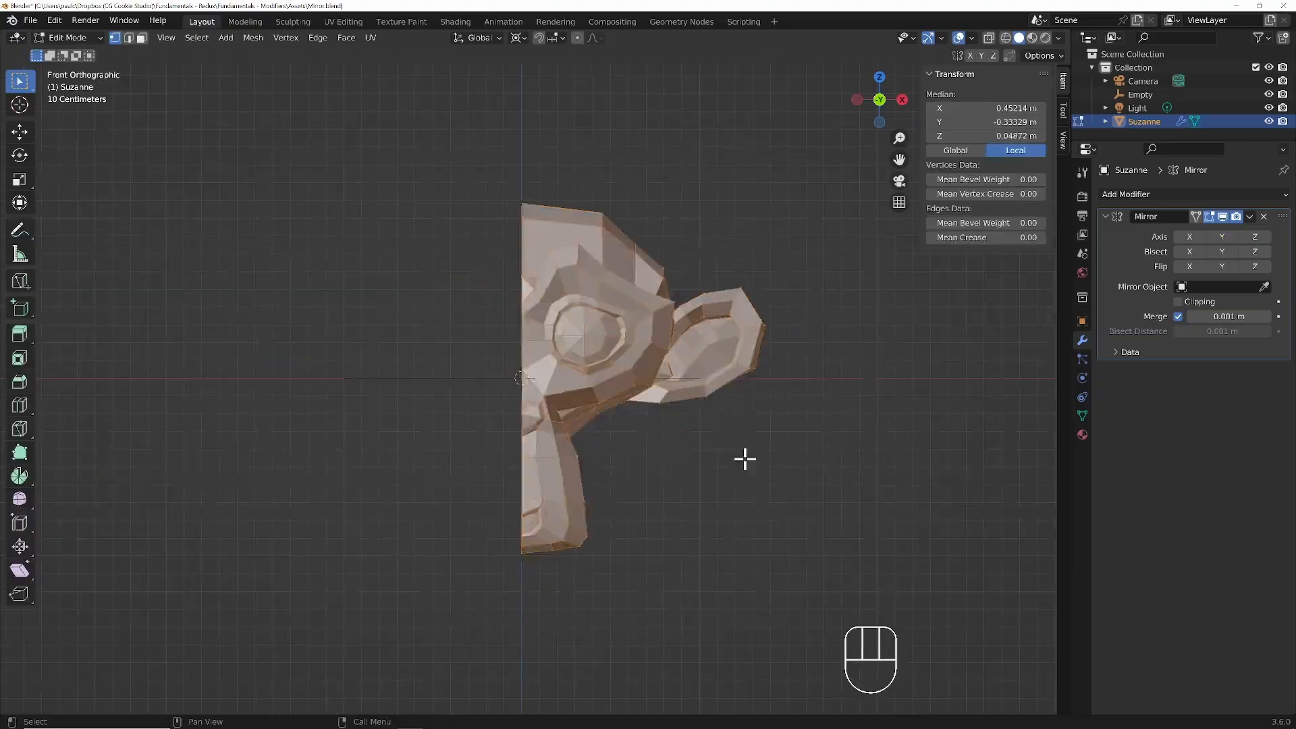
# Rotate the half-head mesh 90° about the Y axis so it extends upward, and mirror it across the Z axis.
pyautogui.press('r')
pyautogui.rightClick(717, 334)
pyautogui.press('Tab')
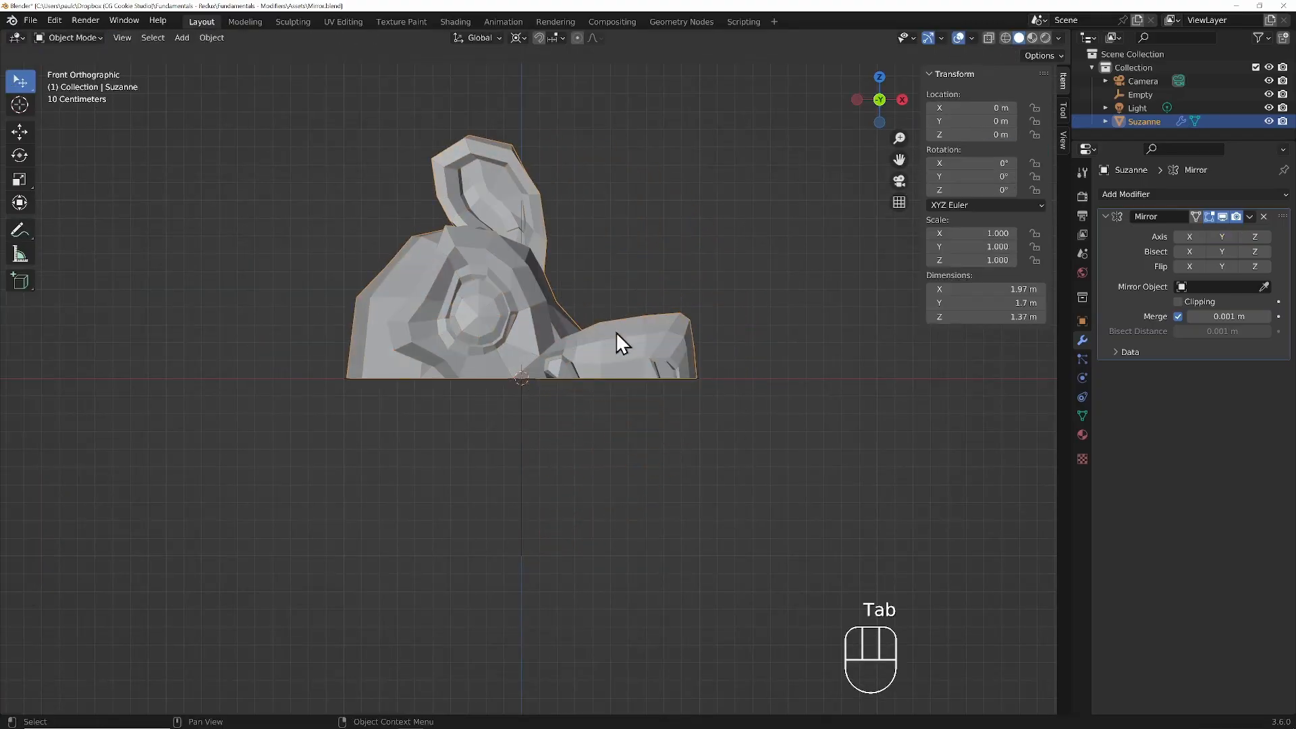
pyautogui.click(1258, 235)
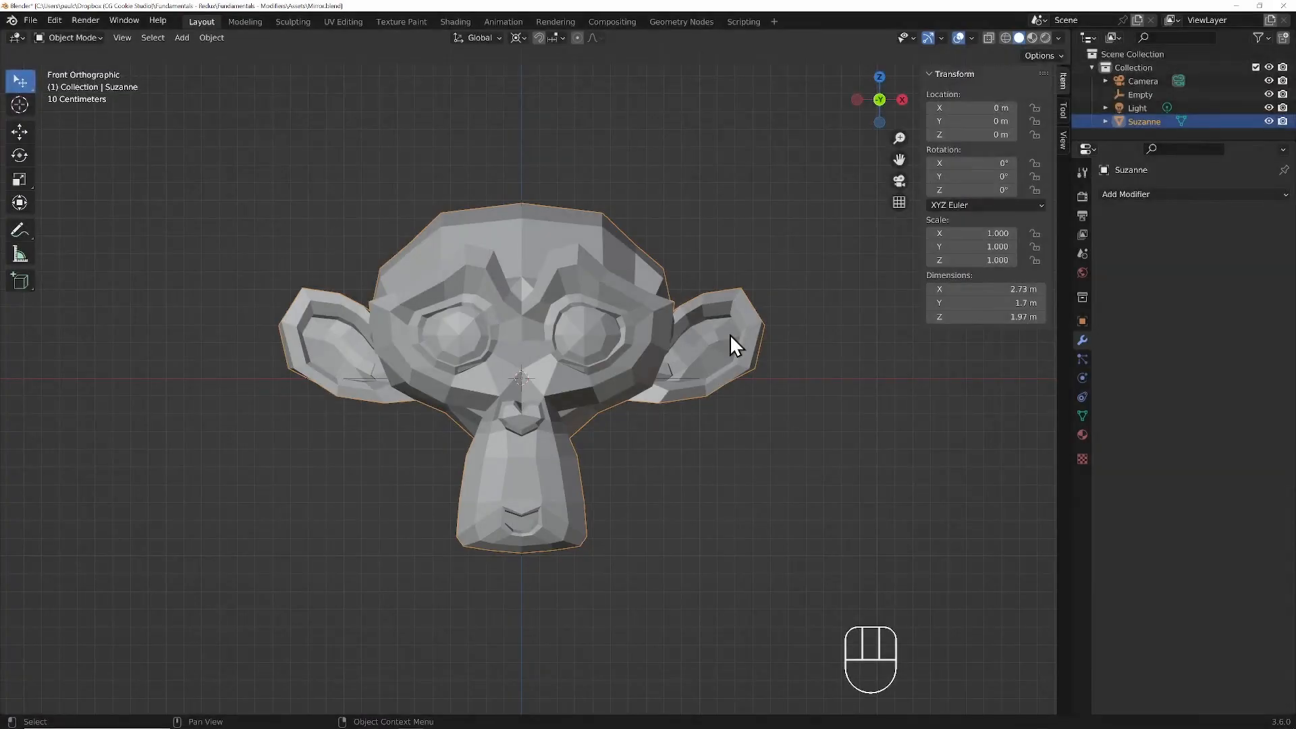
# Add a Mirror modifier to the full monkey head and enable Bisect on the X axis.
pyautogui.press('Tab')
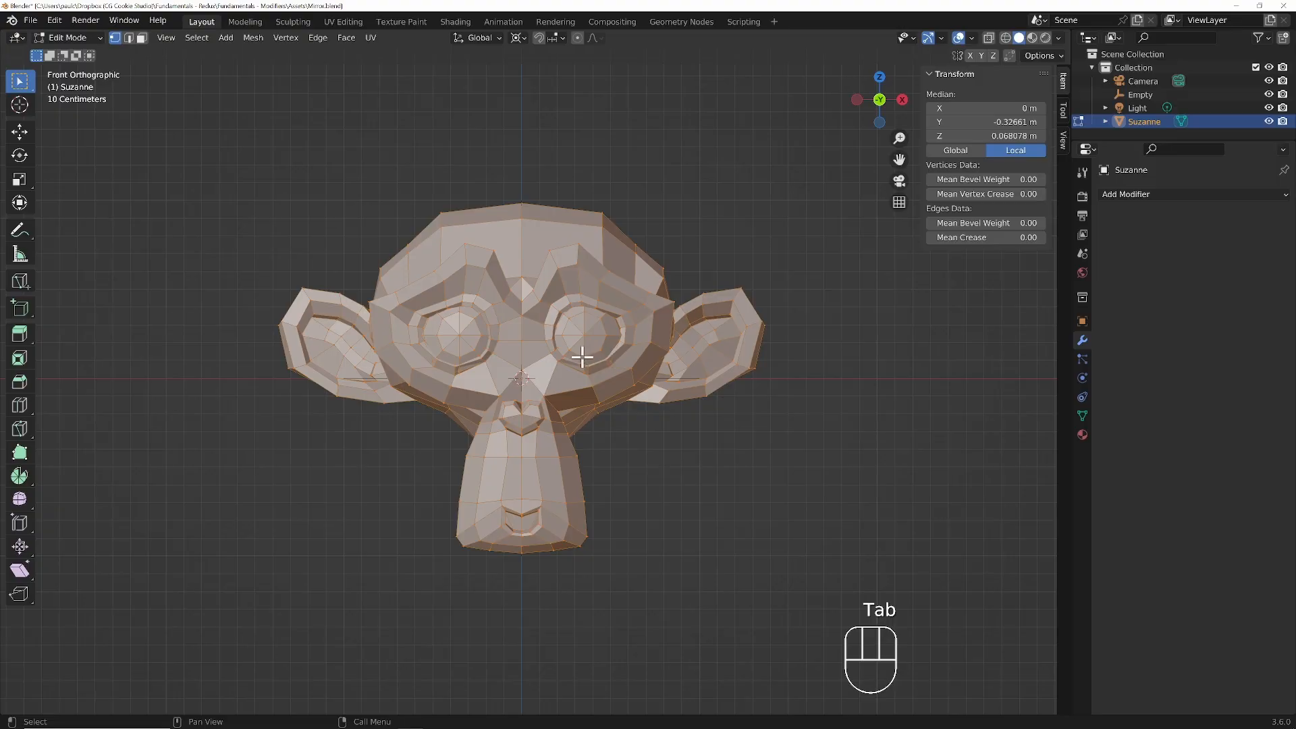
pyautogui.scroll(1, 582, 358)
pyautogui.press('Tab')
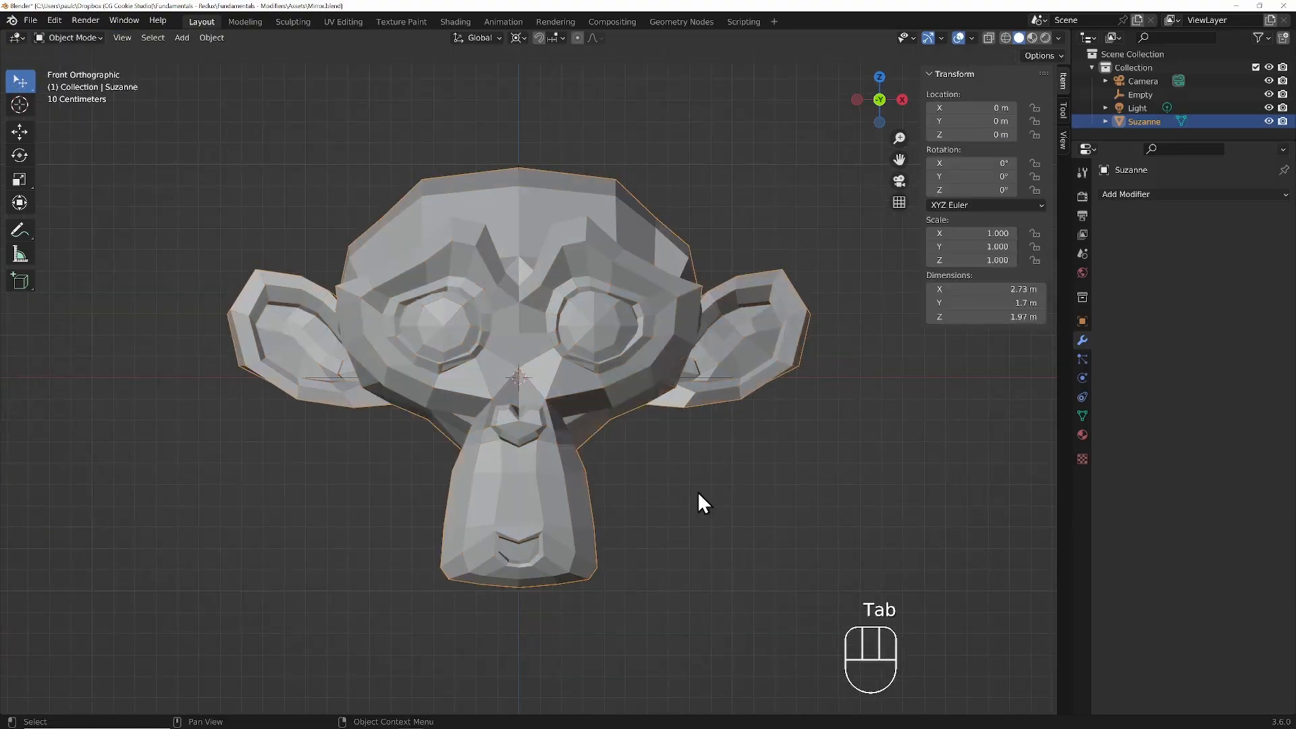
pyautogui.click(1173, 195)
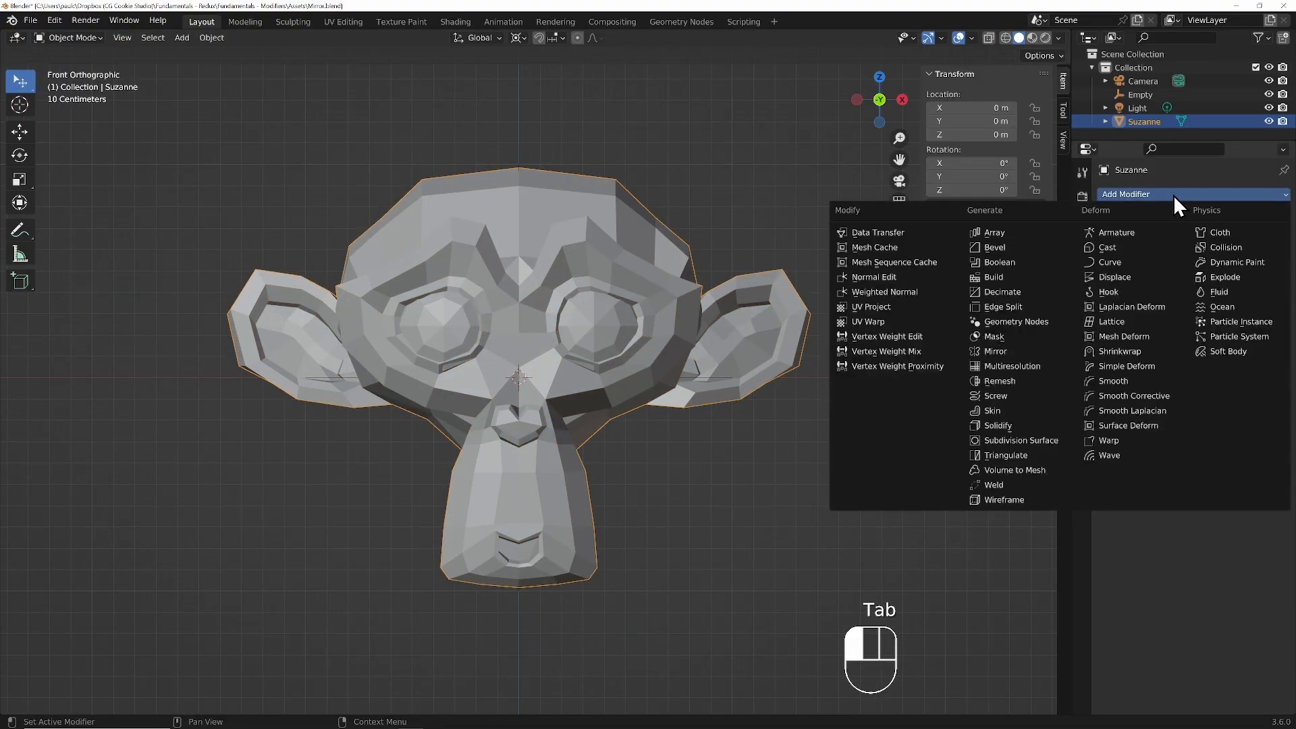
pyautogui.click(1035, 334)
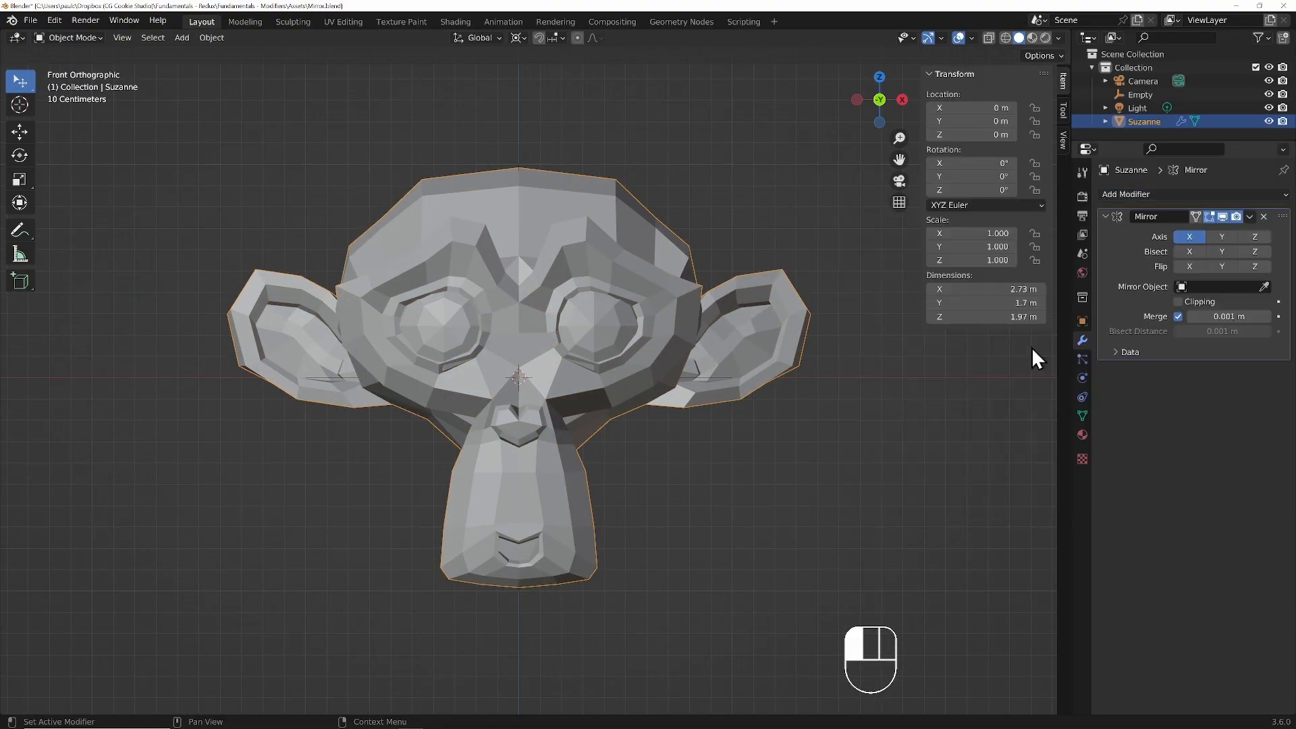
pyautogui.click(1190, 252)
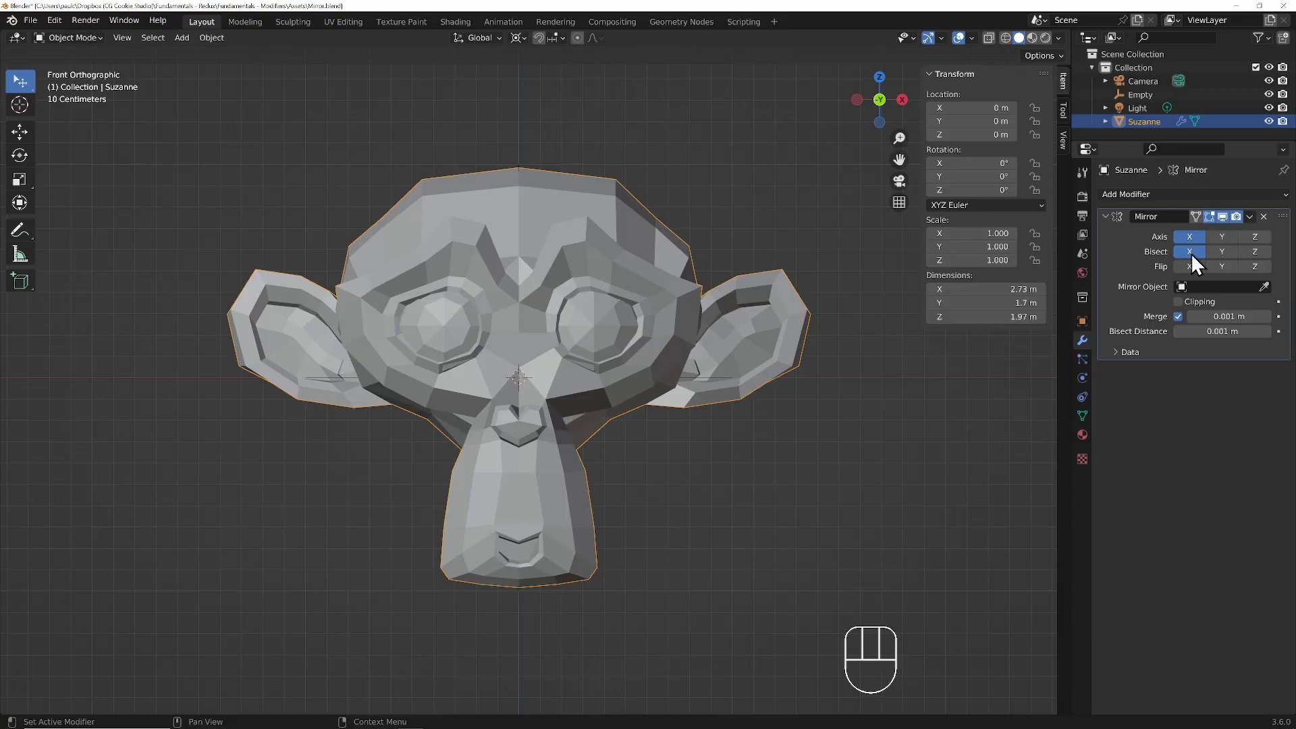
# Try moving the outermost vertex of the ear on the positive X side in Edit Mode with X bisect enabled.
pyautogui.press('Tab')
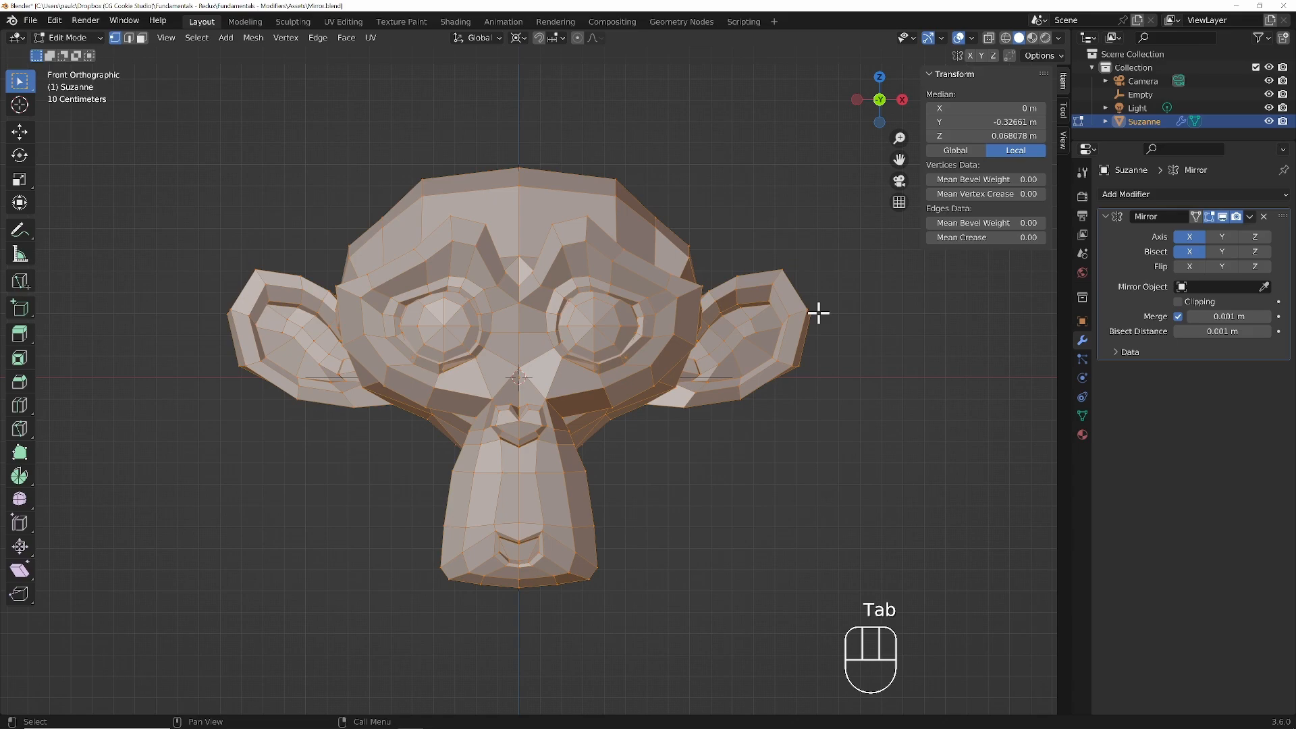
pyautogui.click(822, 316)
pyautogui.press('g')
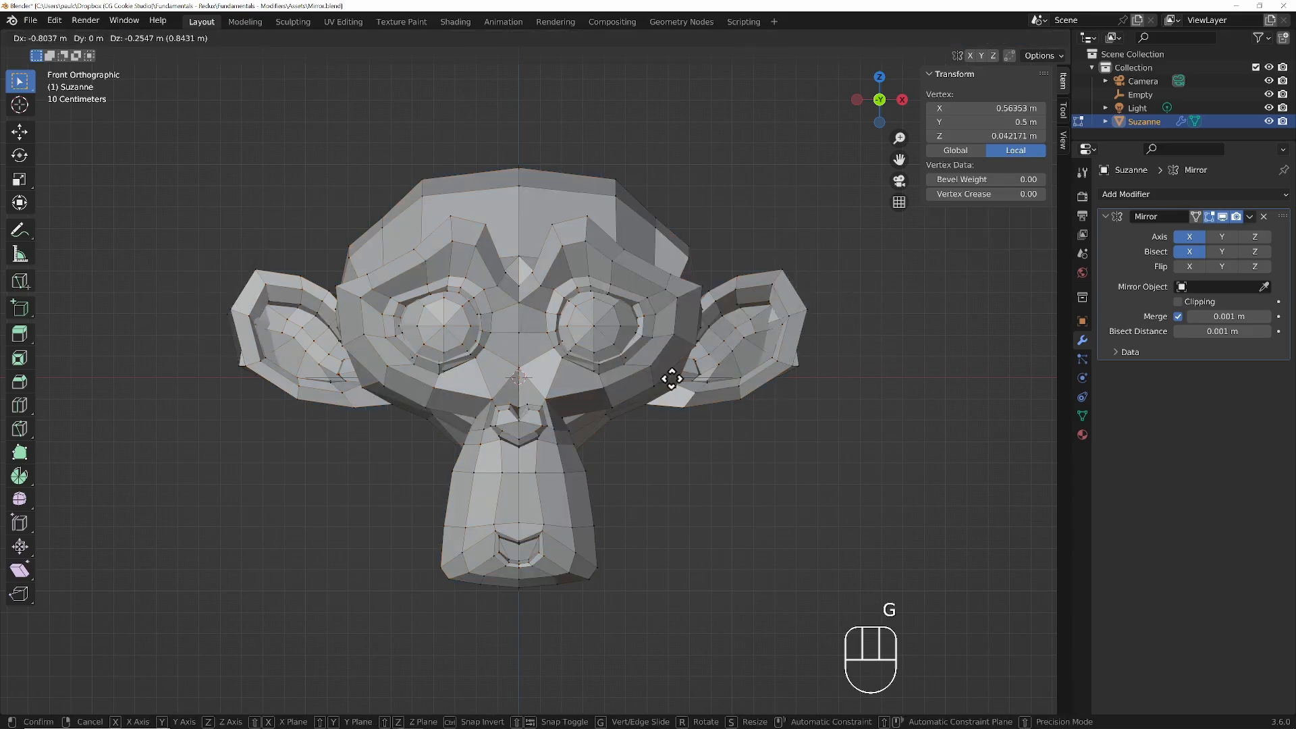
pyautogui.rightClick(826, 277)
# Disable X bisect and try moving the outer ear-tip vertices on the positive X side.
pyautogui.click(1190, 251)
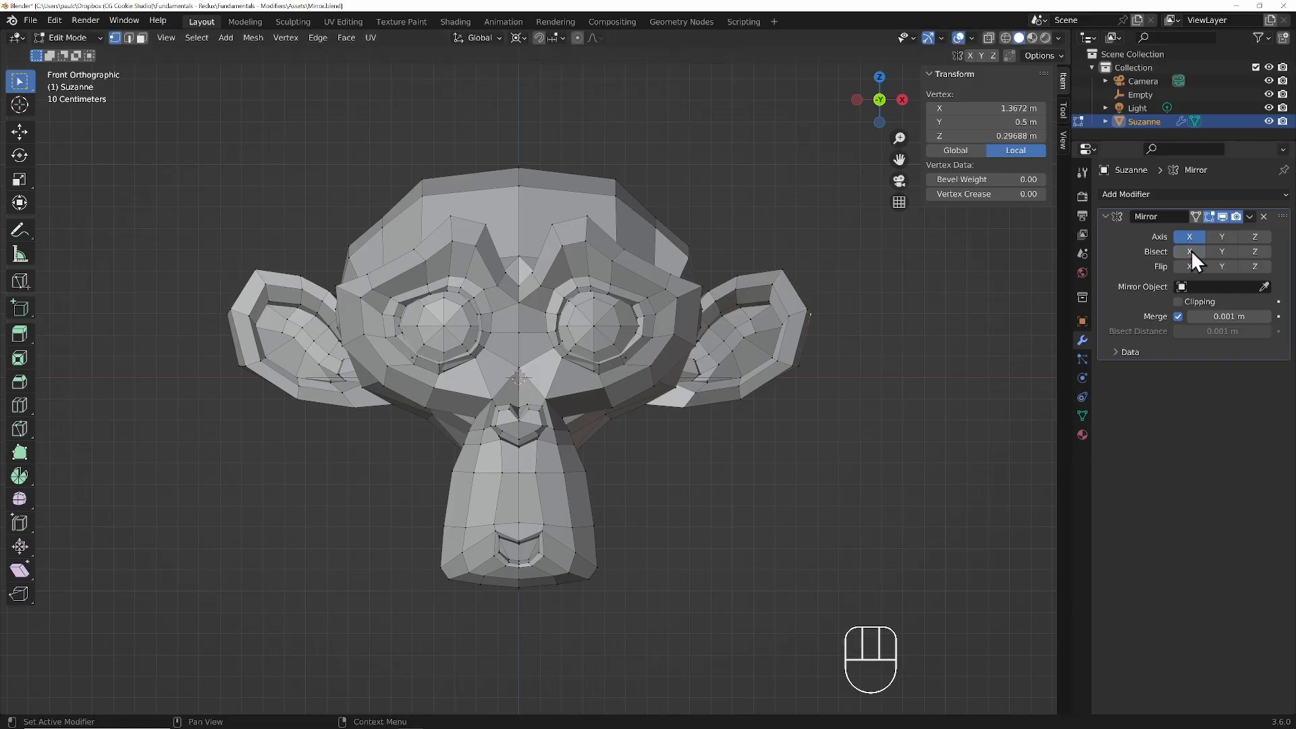
pyautogui.moveTo(758, 231); pyautogui.dragTo(823, 377)
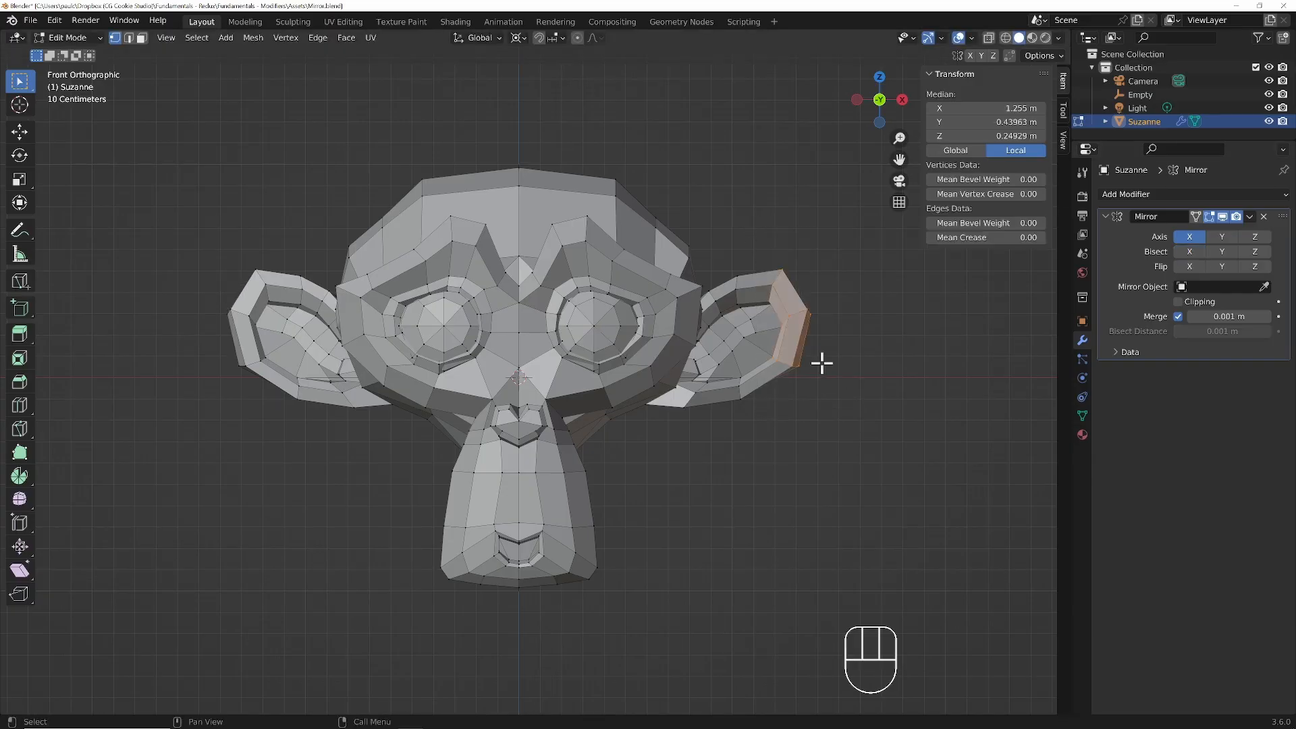
pyautogui.press('g')
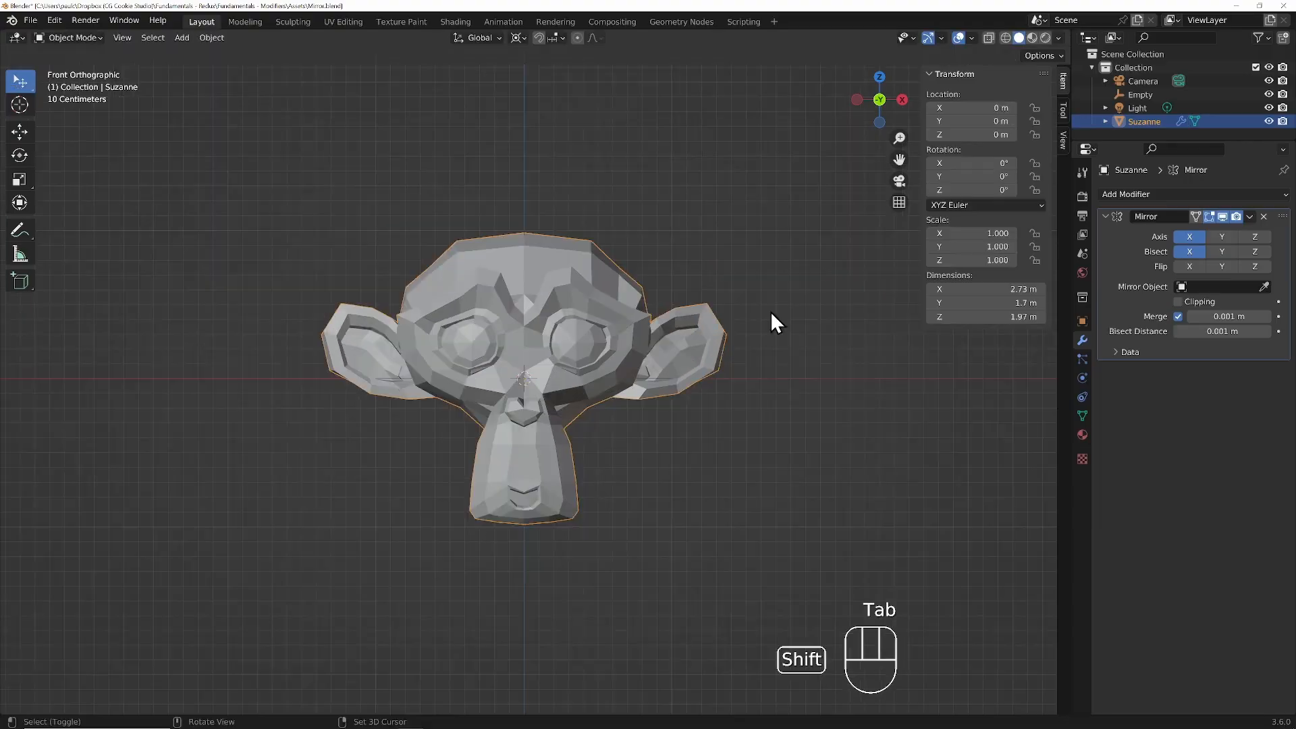
# Switch the Mirror modifier's axis and bisect to Y only, and enable Flip on Y.
pyautogui.keyDown('shift'); pyautogui.moveTo(770, 310); pyautogui.dragTo(676, 342, button='middle'); pyautogui.keyUp('shift')
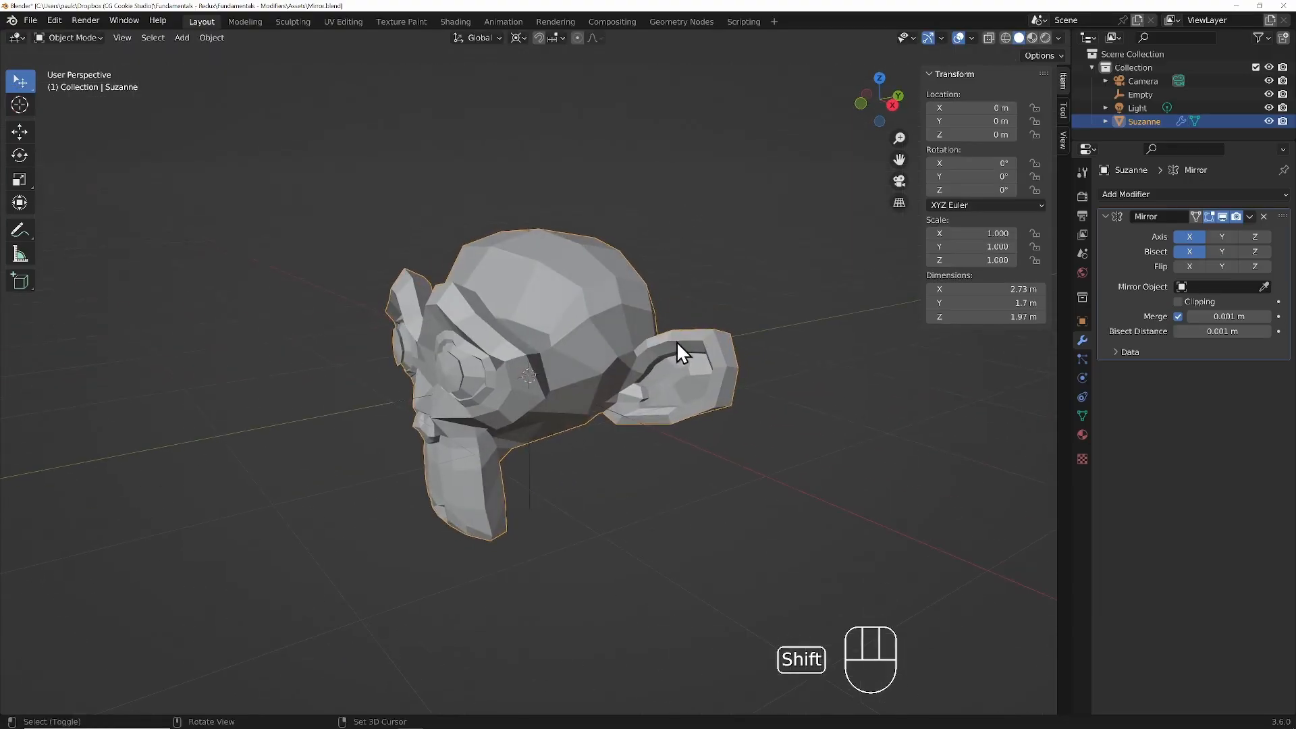
pyautogui.moveTo(1191, 238); pyautogui.dragTo(1225, 253)
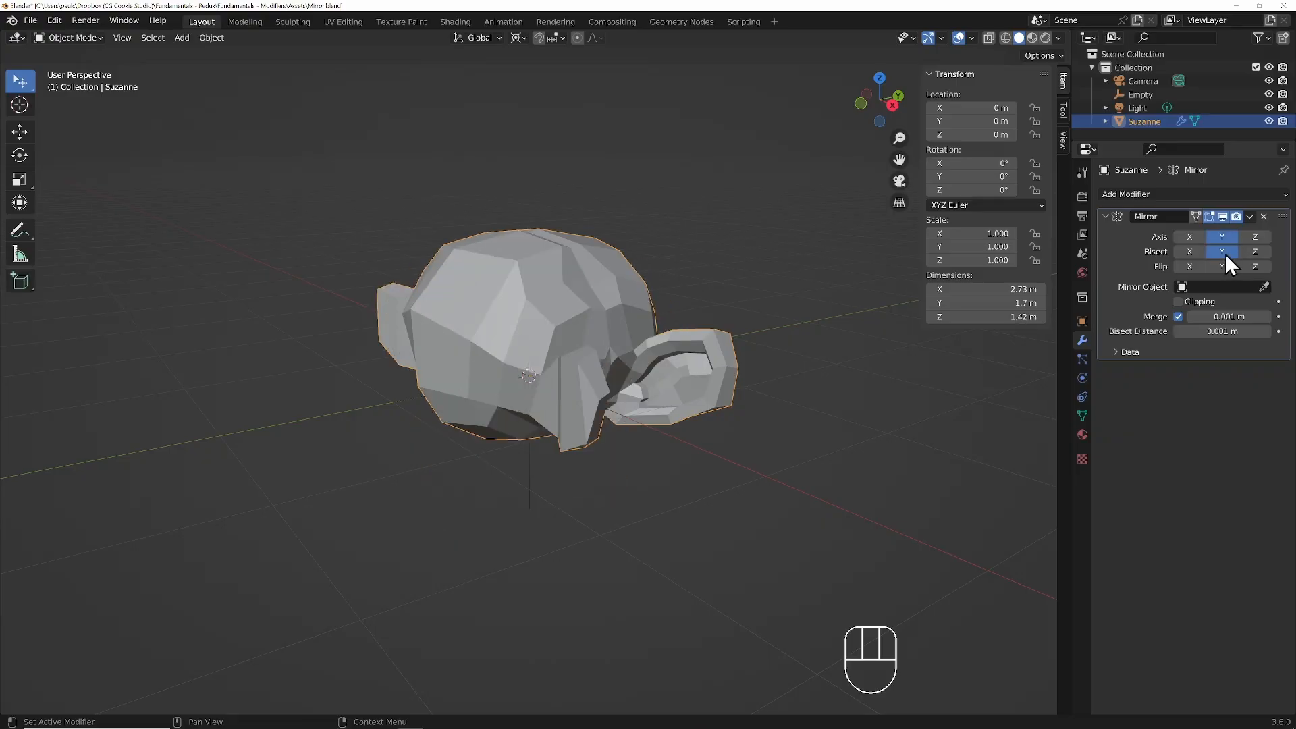
pyautogui.keyDown('shift'); pyautogui.moveTo(756, 385); pyautogui.dragTo(686, 366, button='middle'); pyautogui.keyUp('shift')
pyautogui.scroll(1, 686, 366)
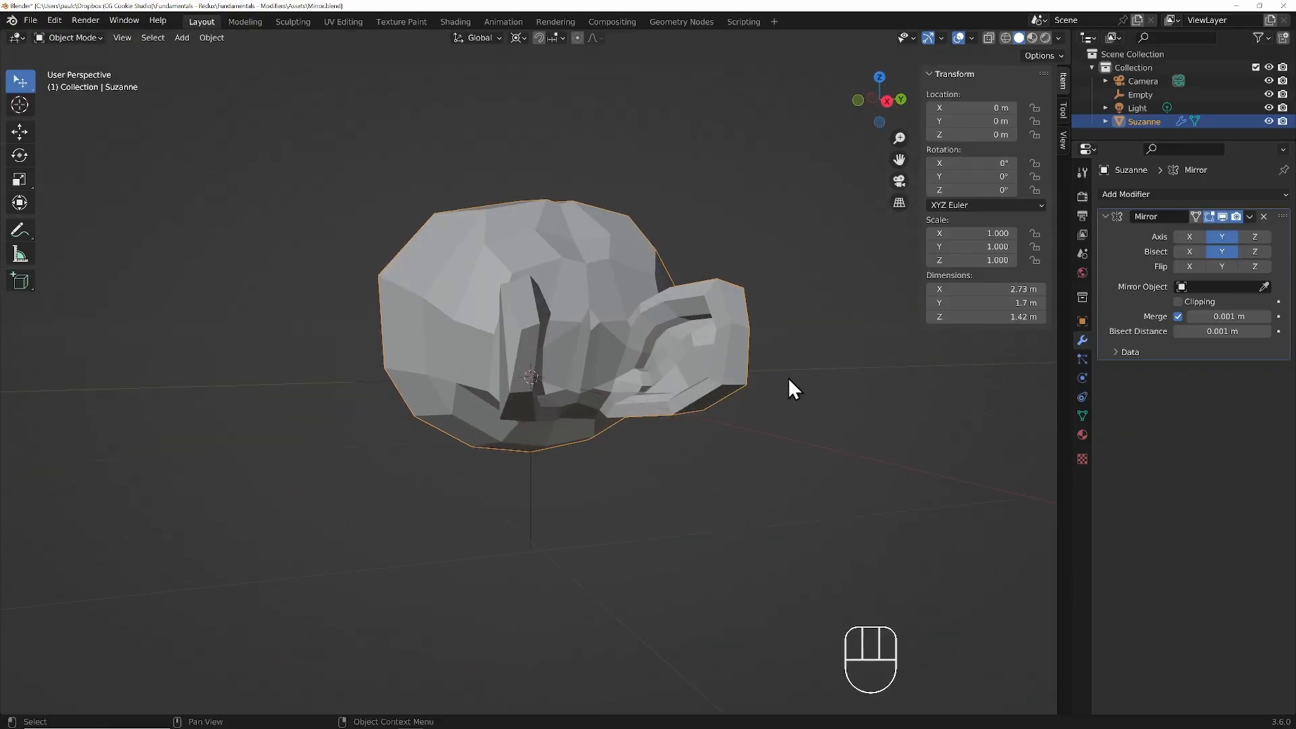
pyautogui.click(1221, 266)
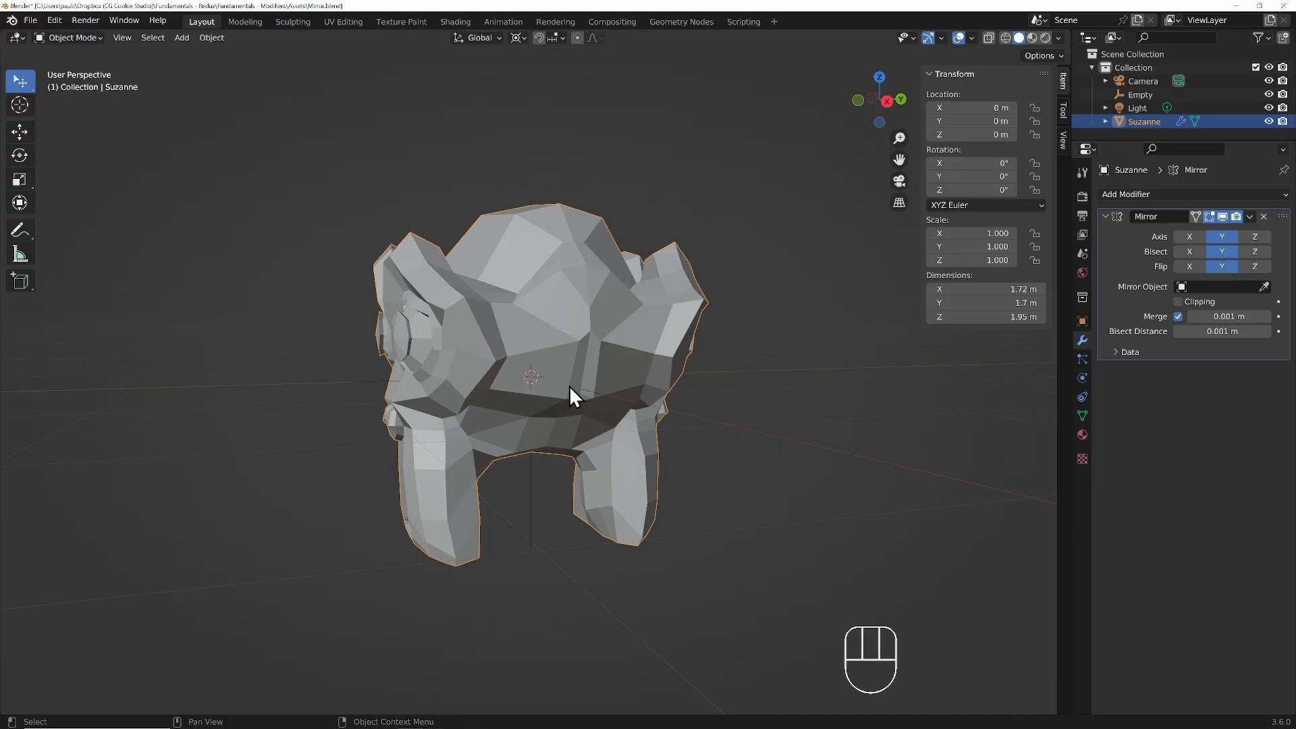
pyautogui.moveTo(757, 371)
pyautogui.keyDown('shift'); pyautogui.mouseDown(button='middle')
pyautogui.moveTo(643, 387)
pyautogui.moveTo(767, 390)
pyautogui.mouseUp(button='middle'); pyautogui.keyUp('shift')
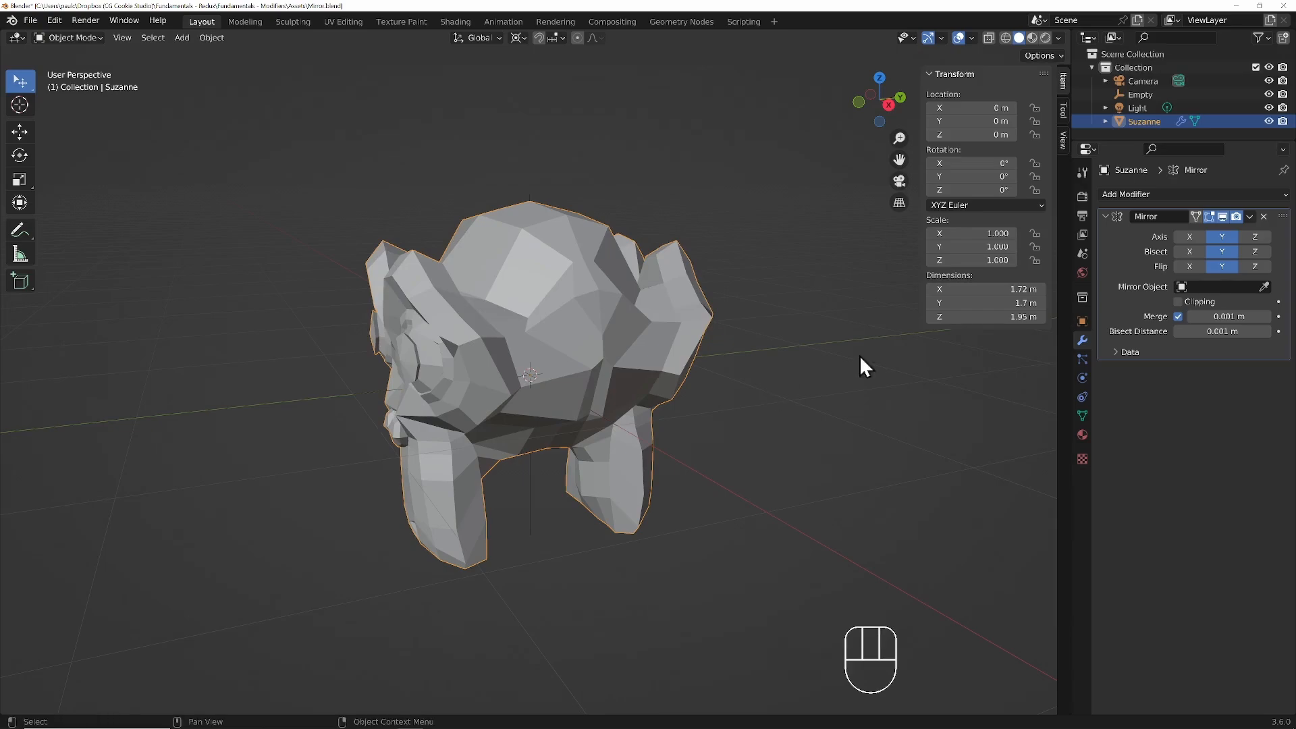
# Turn off the modifier's Y axis, bisect and flip options, and enable mirroring and bisecting on Z.
pyautogui.moveTo(1222, 237); pyautogui.dragTo(1217, 270)
pyautogui.click(1254, 237)
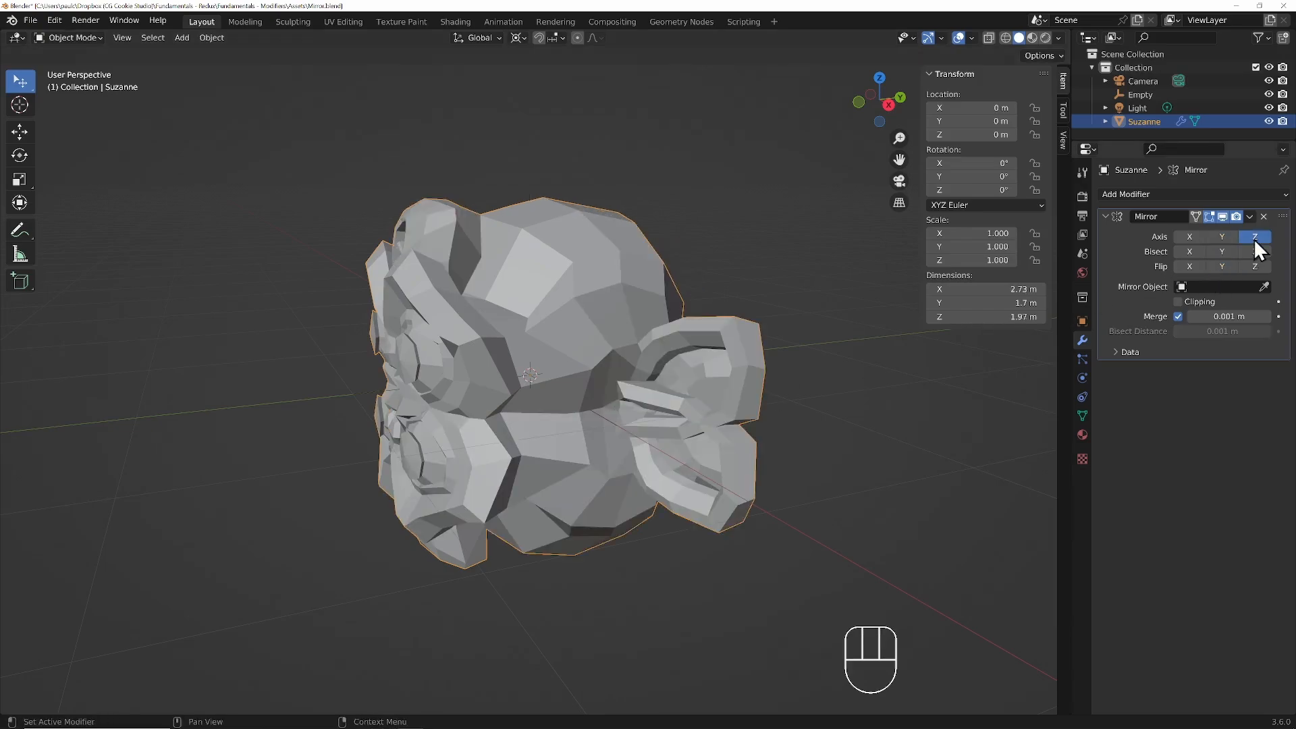
pyautogui.click(1257, 251)
pyautogui.moveTo(675, 387)
pyautogui.keyDown('shift'); pyautogui.mouseDown(button='middle')
pyautogui.moveTo(622, 406)
pyautogui.moveTo(693, 397)
pyautogui.mouseUp(button='middle'); pyautogui.keyUp('shift')
# Try moving the entire head mesh along the Z axis in Edit Mode.
pyautogui.press('Tab')
pyautogui.press('a')
pyautogui.press('g')
pyautogui.press('z')
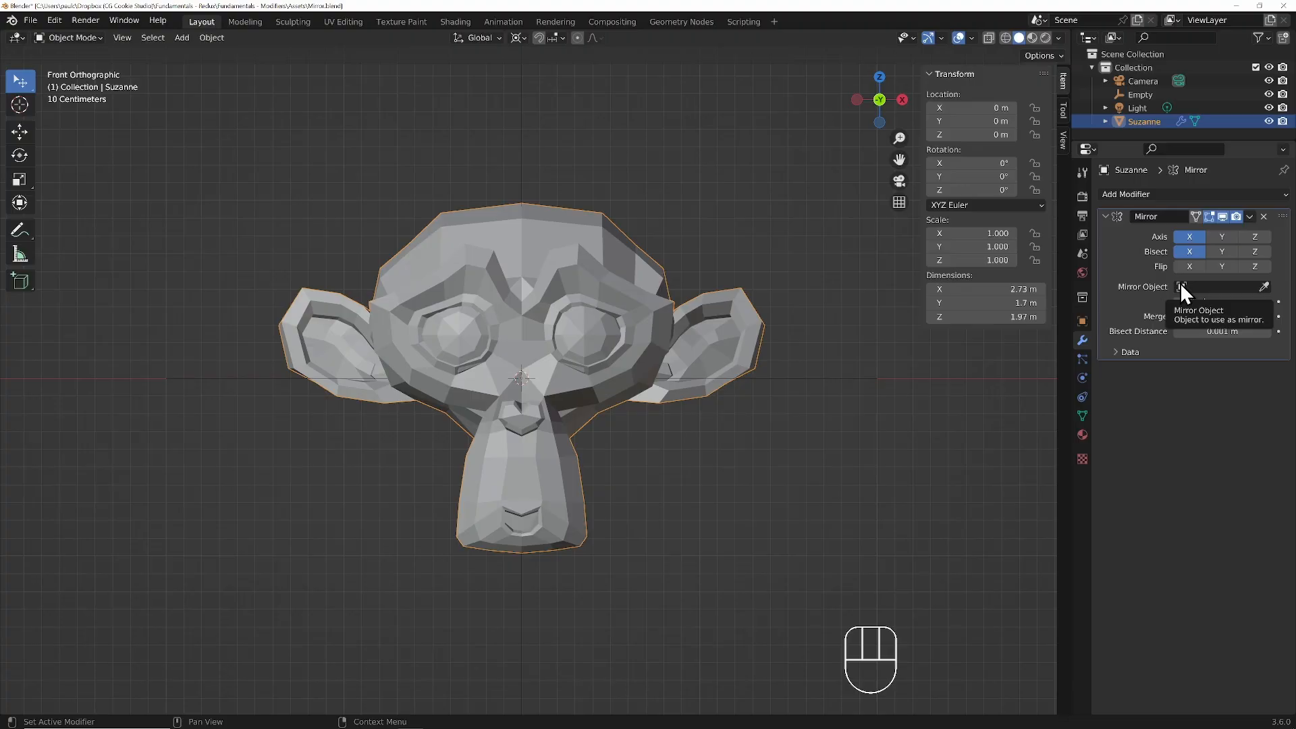
# Pick the Empty at the head's centre as the Mirror Object and select that Empty in the scene.
pyautogui.click(1263, 286)
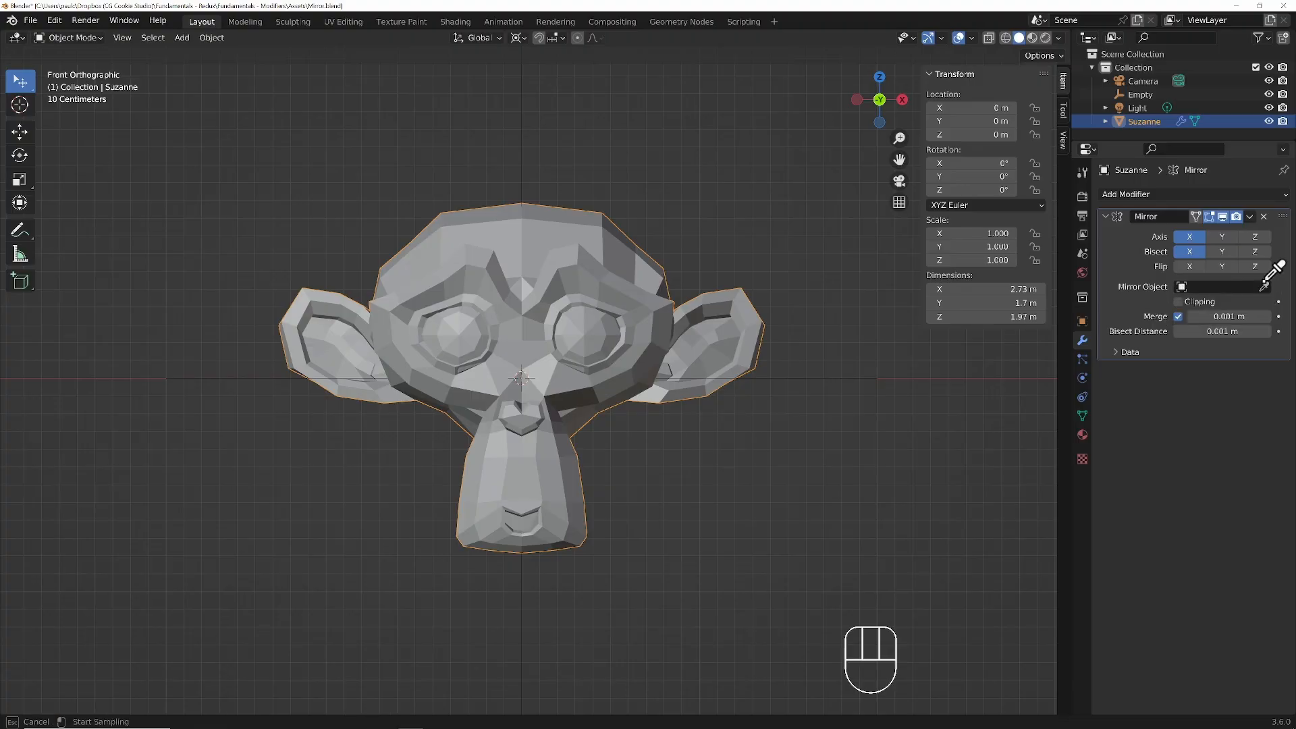
pyautogui.click(521, 166)
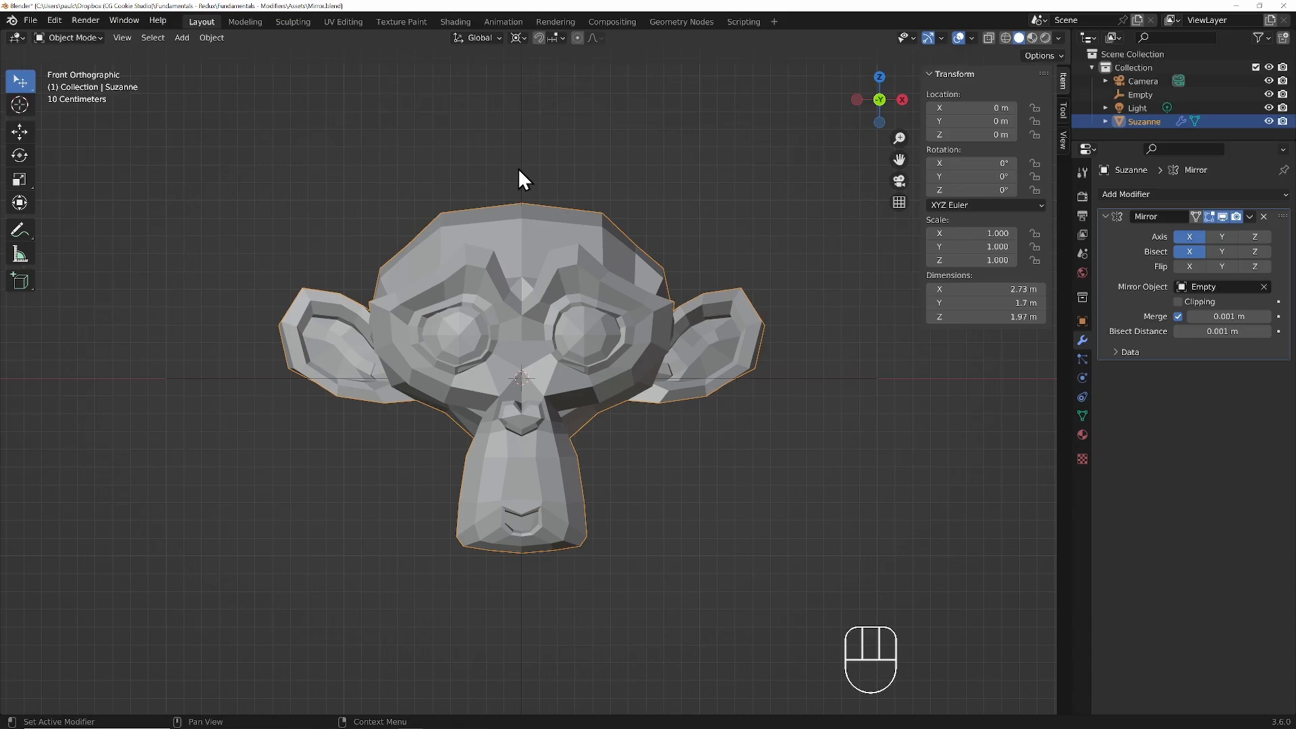
pyautogui.moveTo(698, 229); pyautogui.dragTo(655, 260, button='middle')
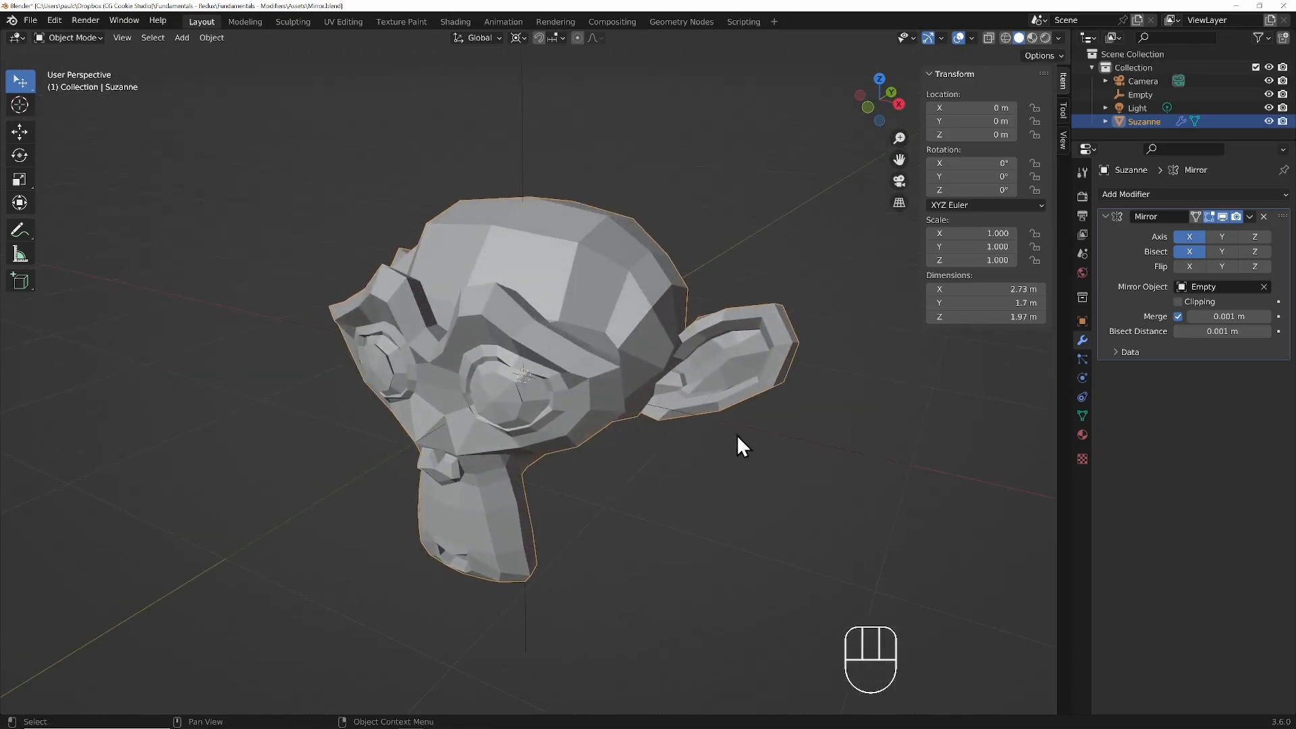
pyautogui.click(763, 432)
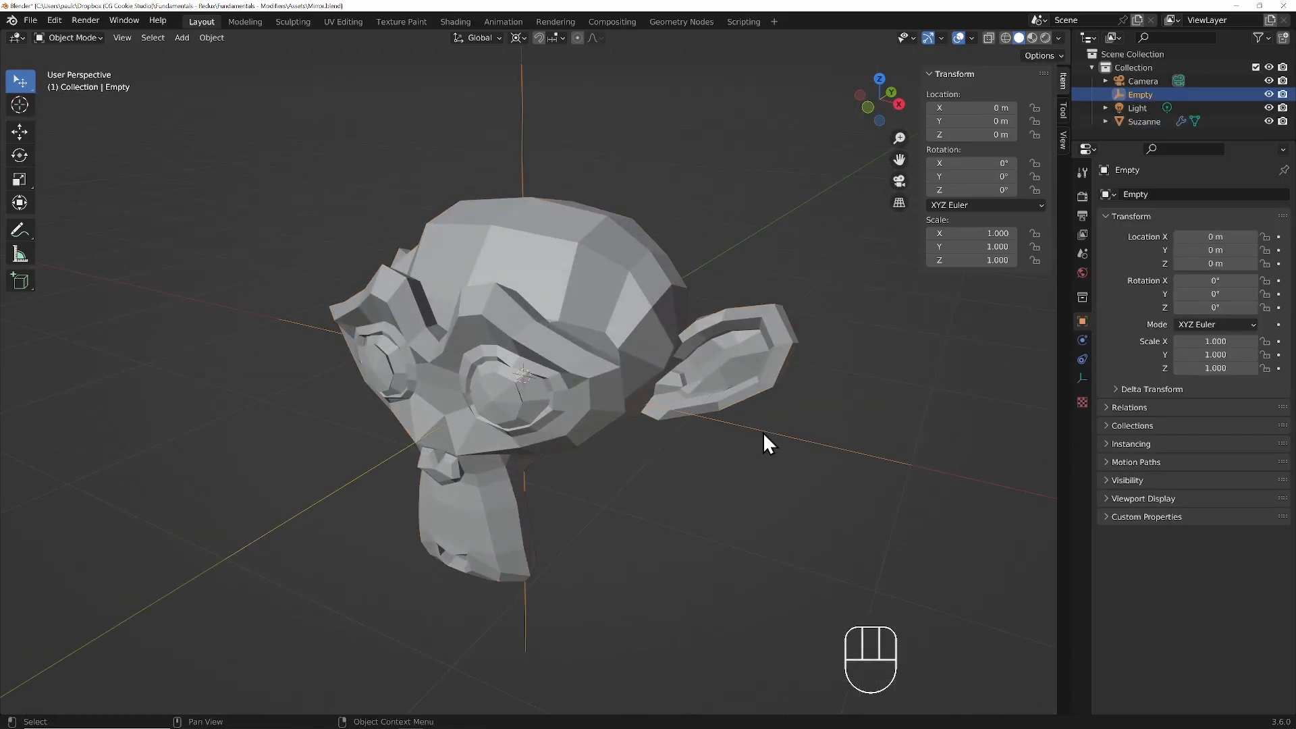
# In front view, move the Empty along X and then freely to about X -0.7 m, Z -0.6 m.
pyautogui.press('KP_1')
pyautogui.press('g')
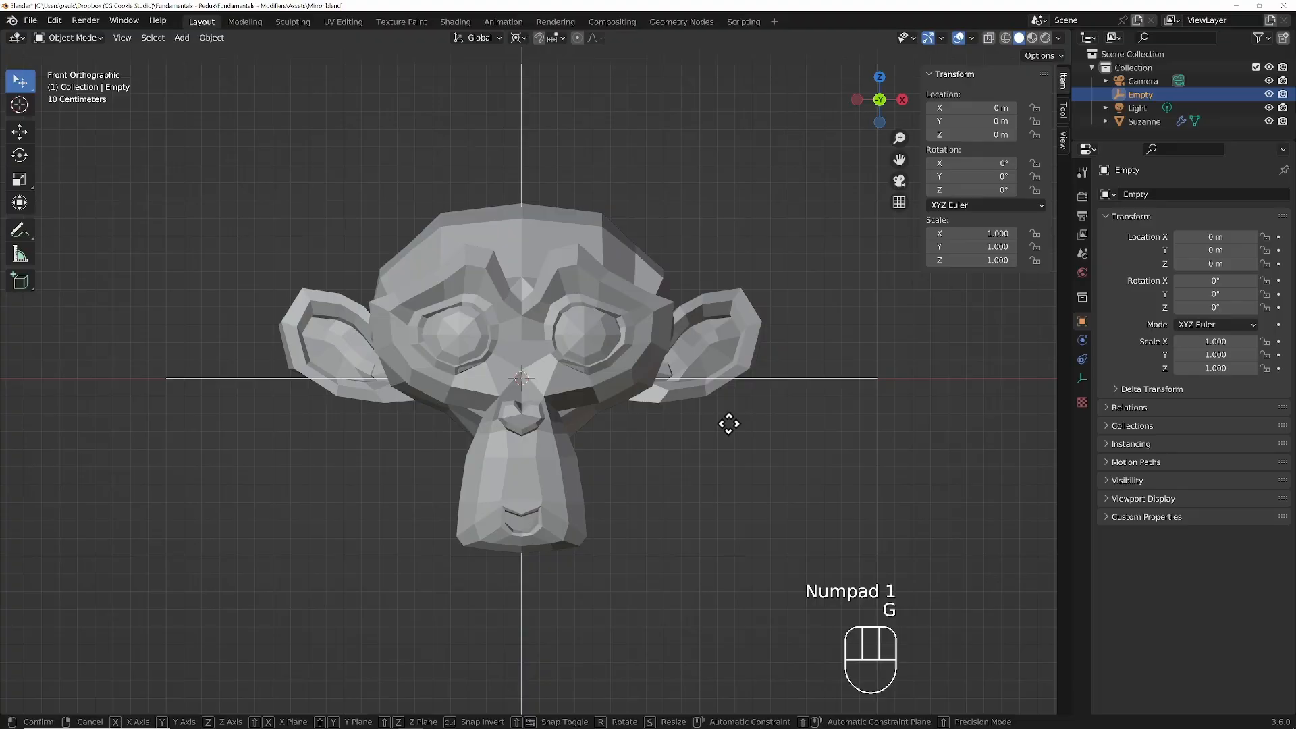
pyautogui.press('x')
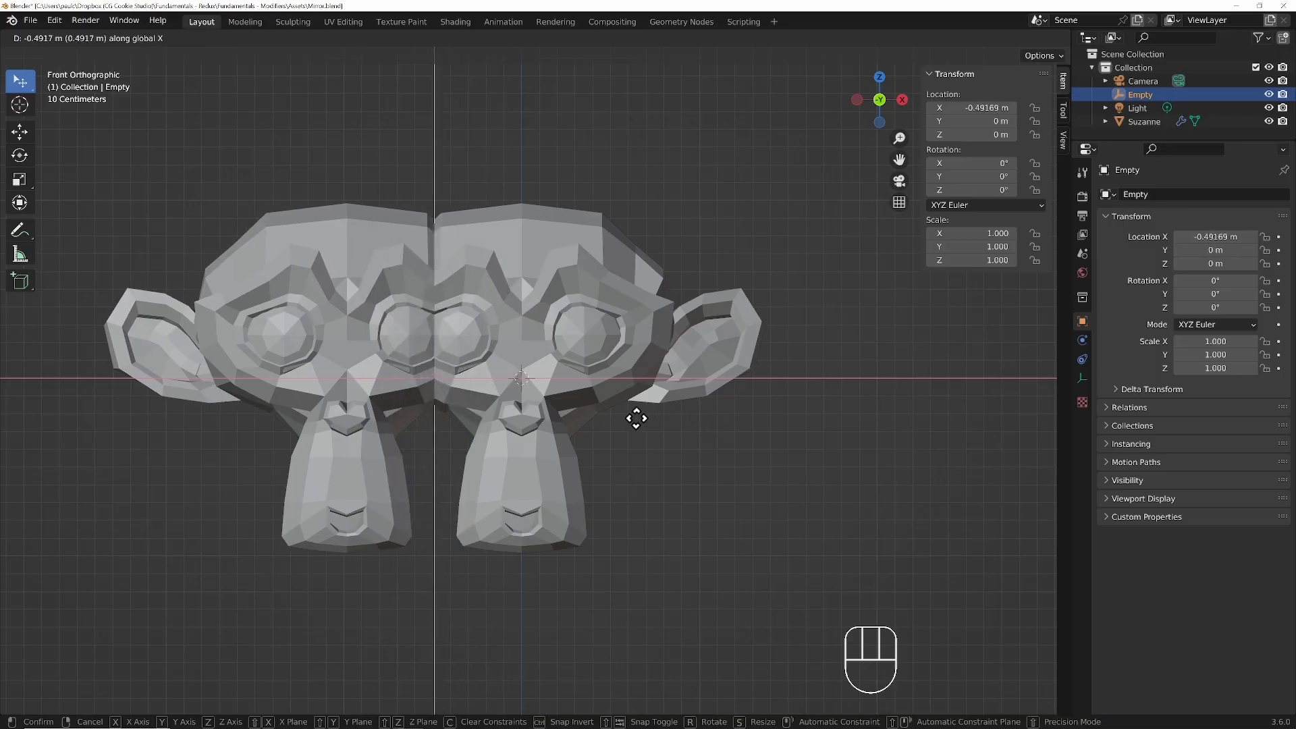
pyautogui.click(732, 410)
pyautogui.press('g')
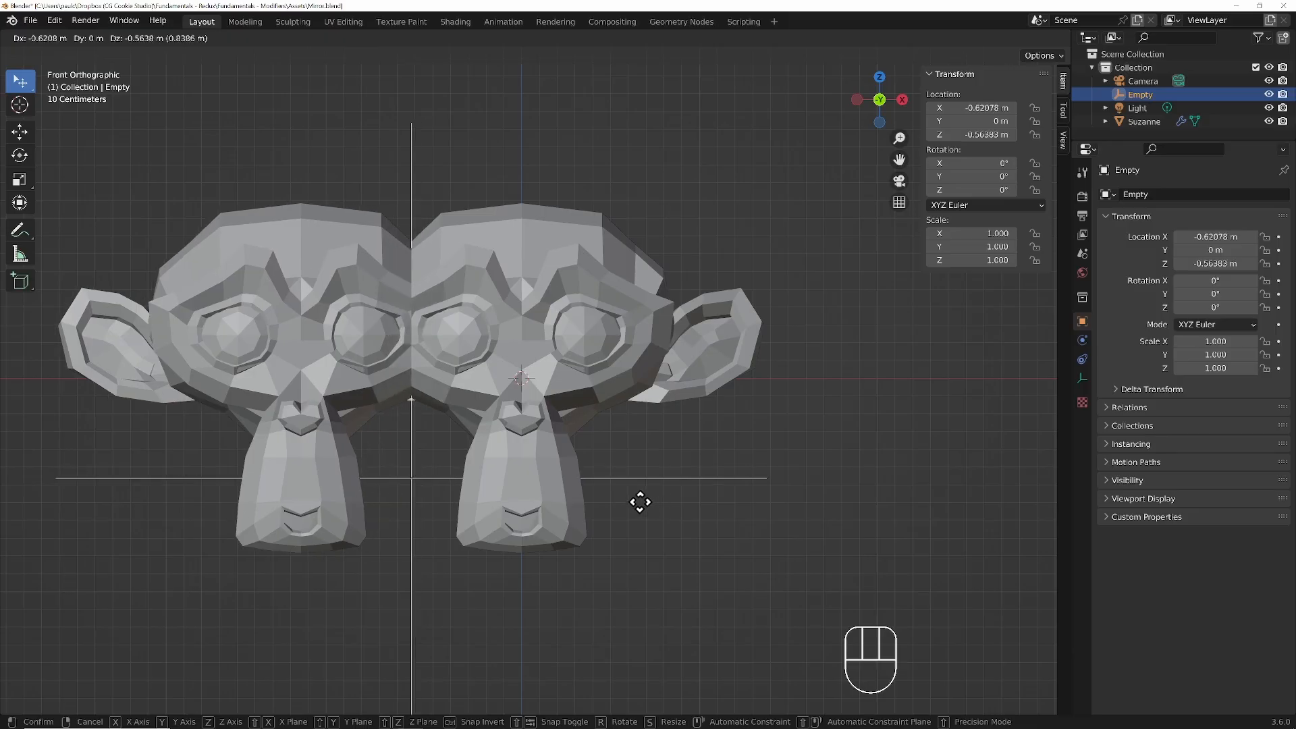
pyautogui.click(756, 313)
# Select the monkey head and switch its Mirror modifier's axis and bisect from X to Z.
pyautogui.click(762, 297)
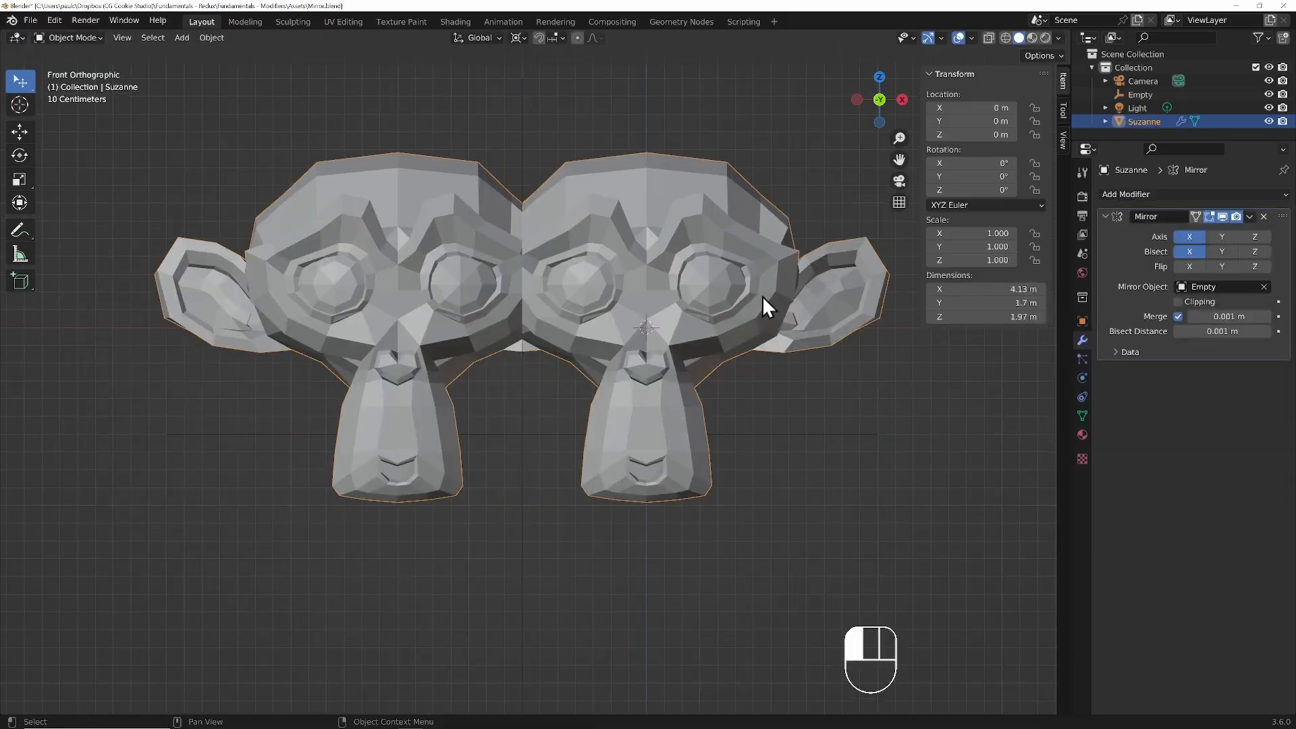
pyautogui.moveTo(1189, 236); pyautogui.dragTo(1189, 256)
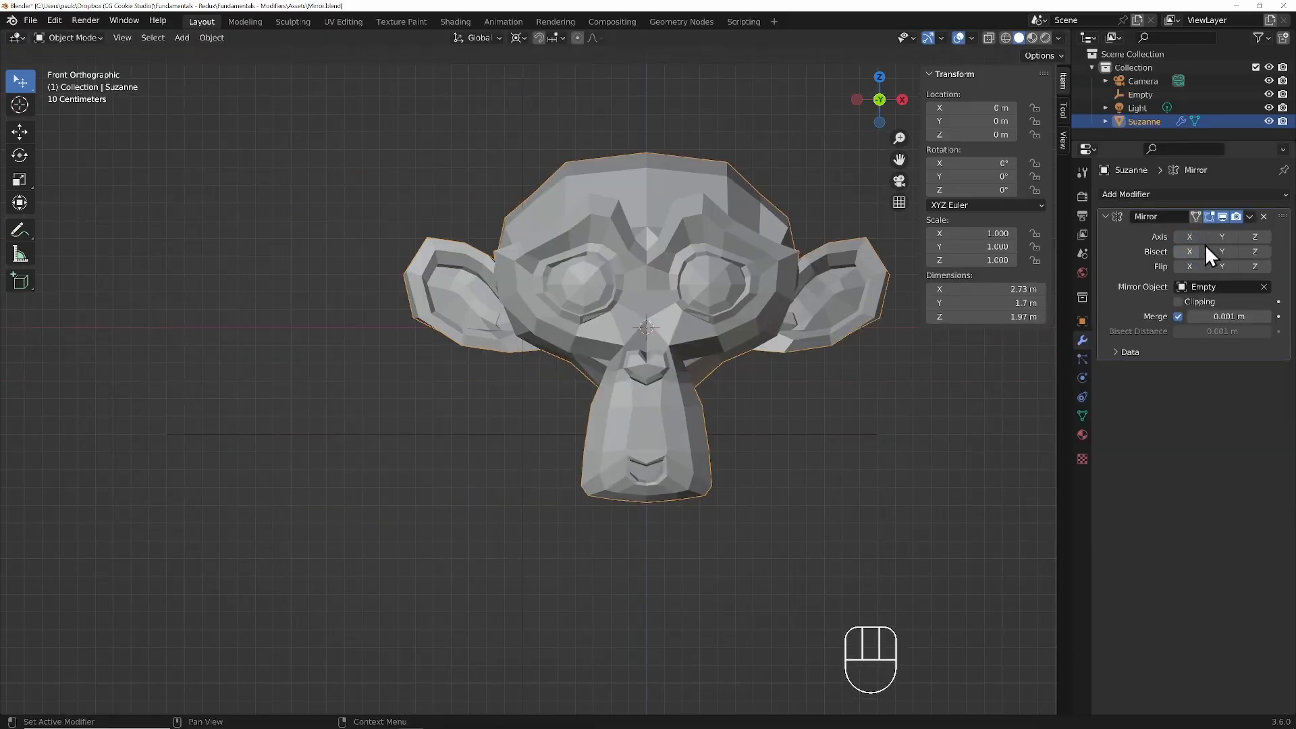
pyautogui.moveTo(1255, 237); pyautogui.dragTo(1259, 260)
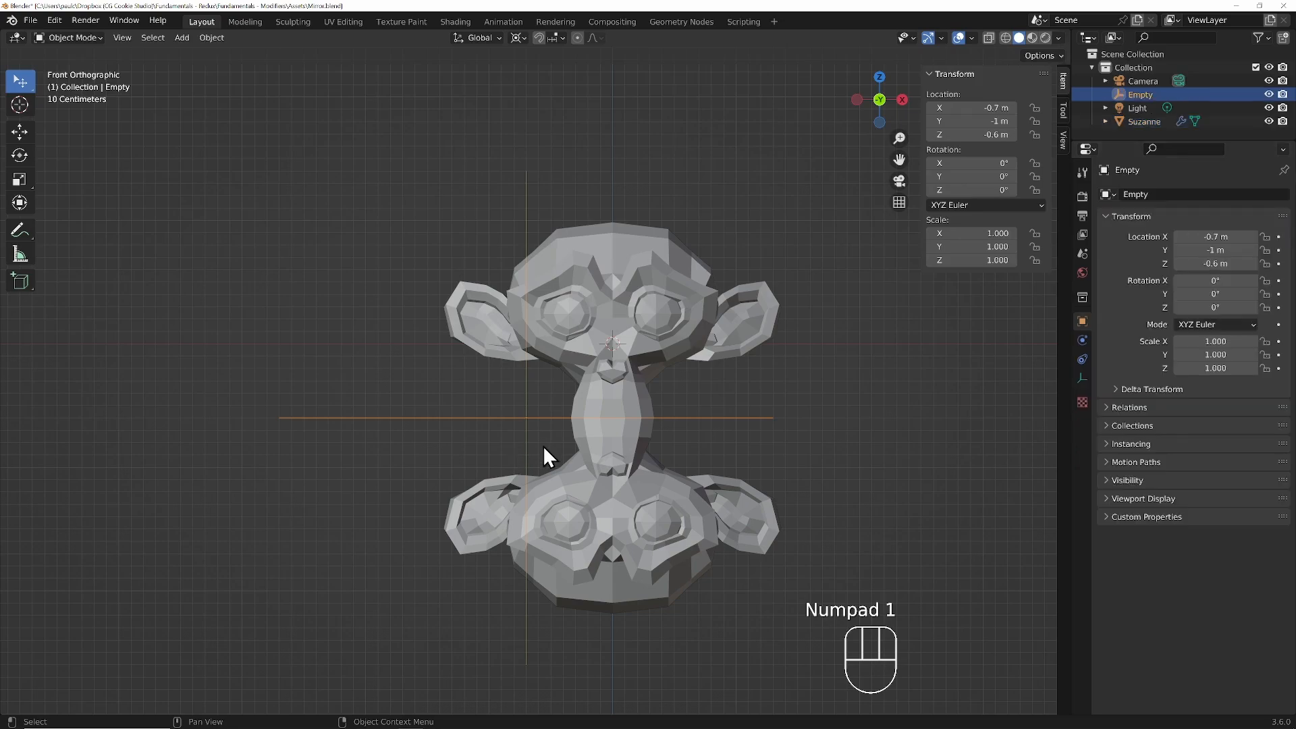
# Move the Empty around in the front view and clear its location back to the origin.
pyautogui.press('g')
pyautogui.click(506, 376)
pyautogui.hotkey('alt', 'g')
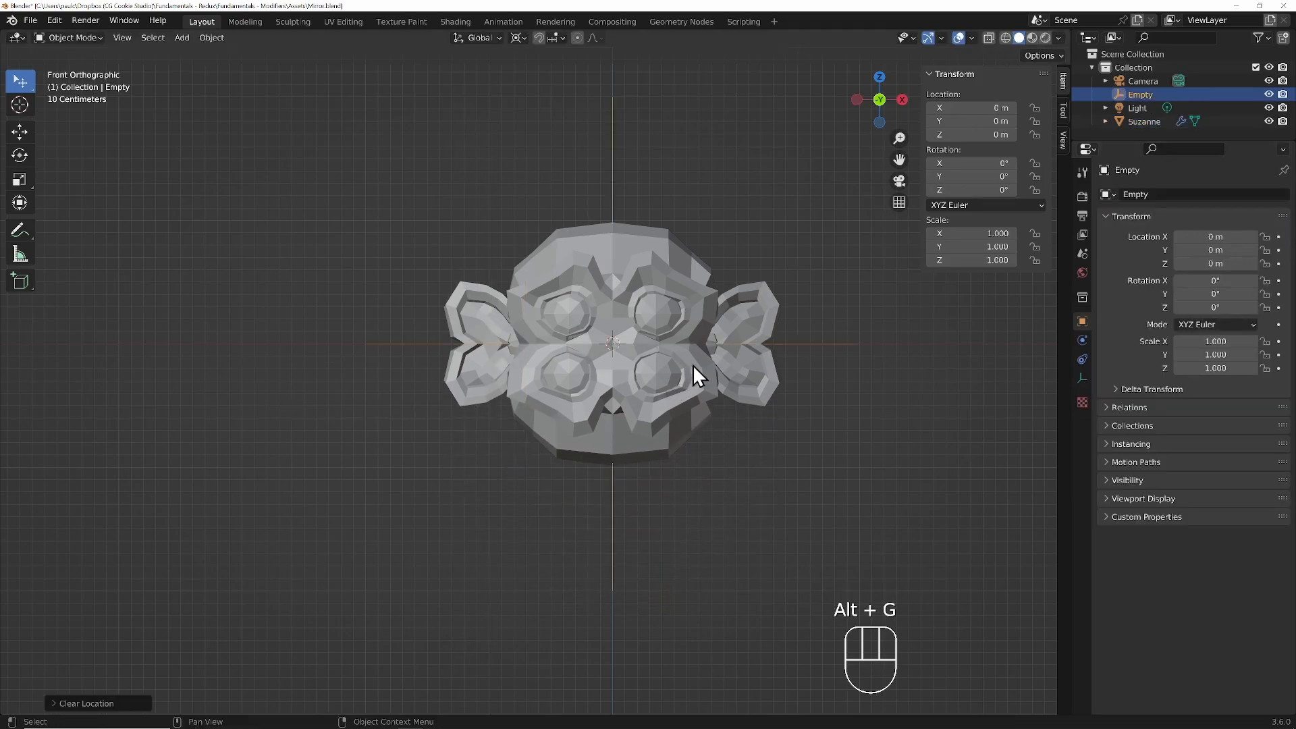
# Rotate the Empty in increments to -35° on Y and move it along its local Z axis.
pyautogui.press('r')
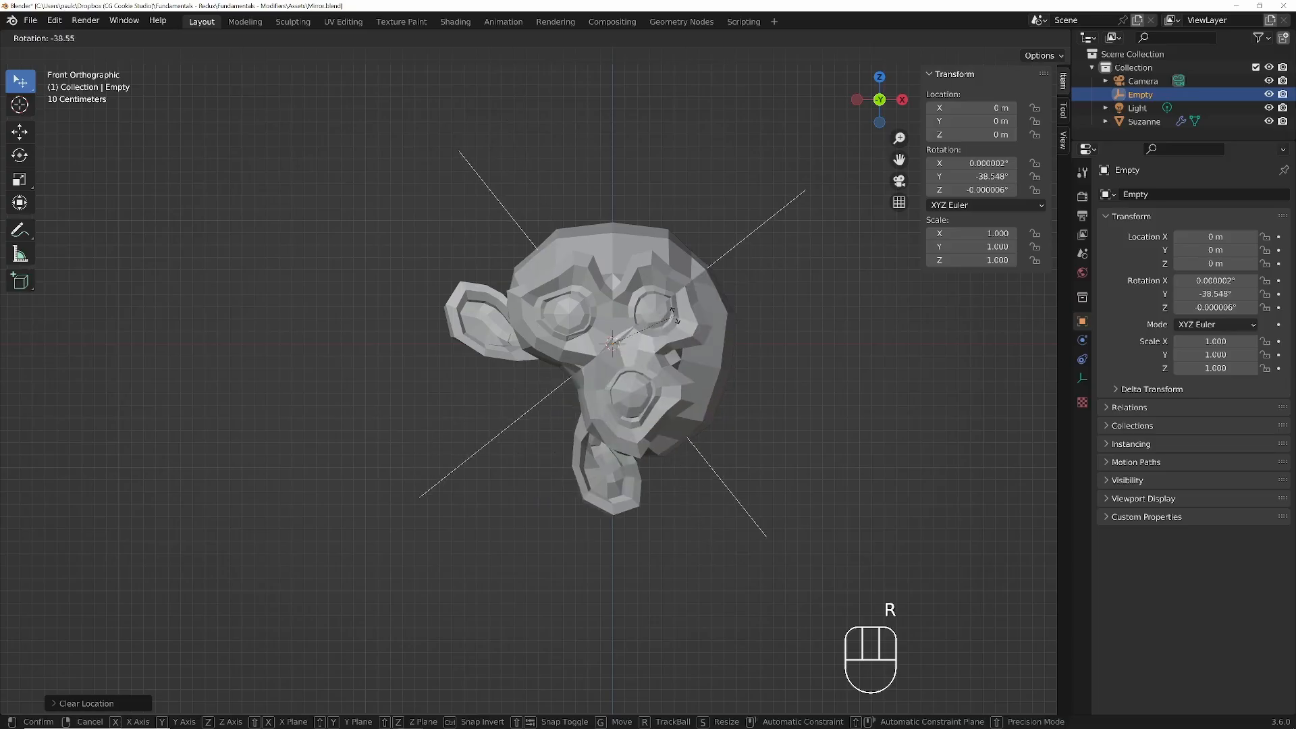
pyautogui.press('ctrl')
pyautogui.click(671, 324)
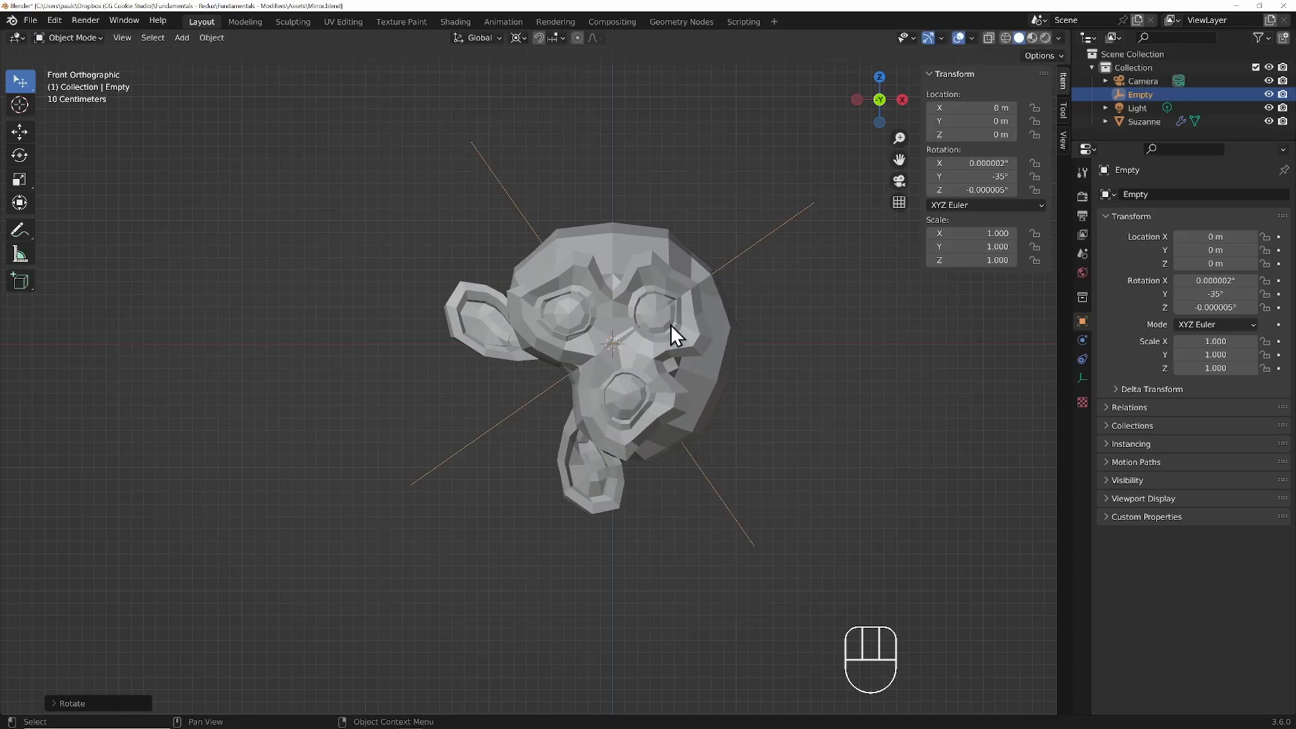
pyautogui.press('g')
pyautogui.press('z')
pyautogui.press('z')
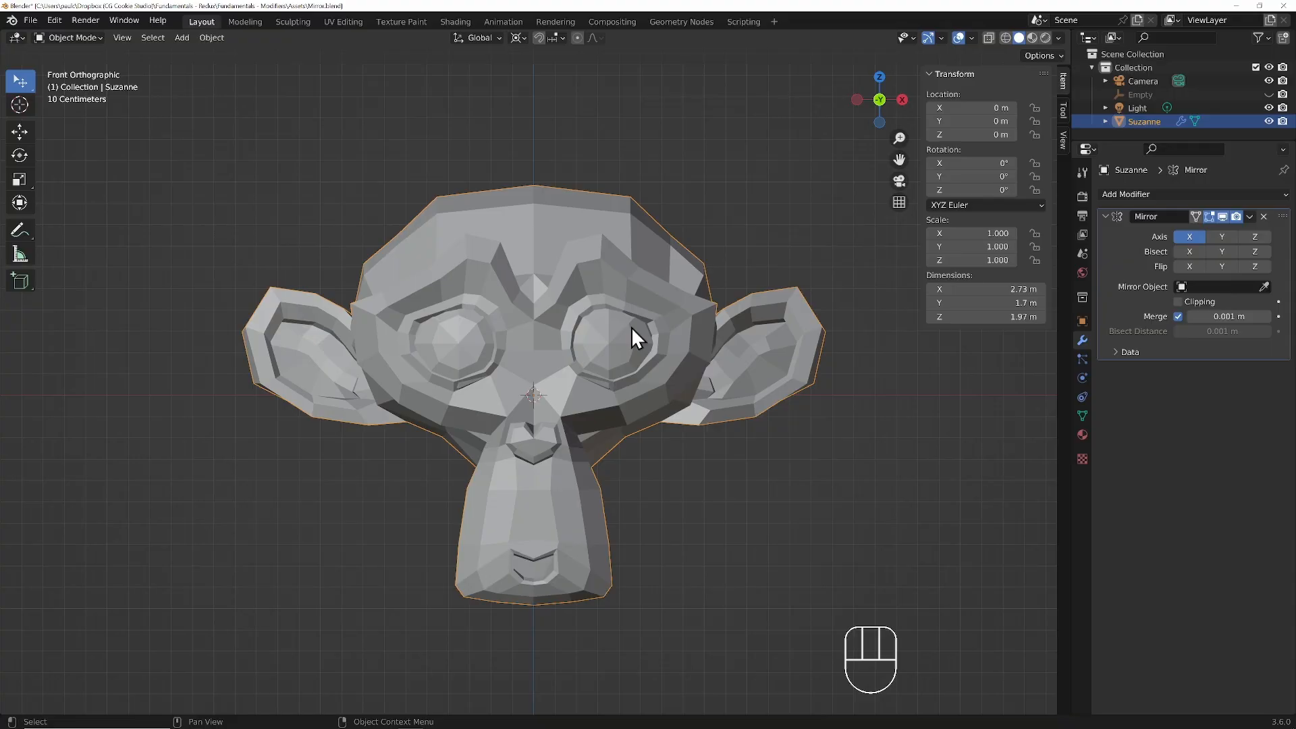
# In Edit Mode, select the entire half-head mesh and move it about 0.3 m along X away from the mirror plane.
pyautogui.press('Tab')
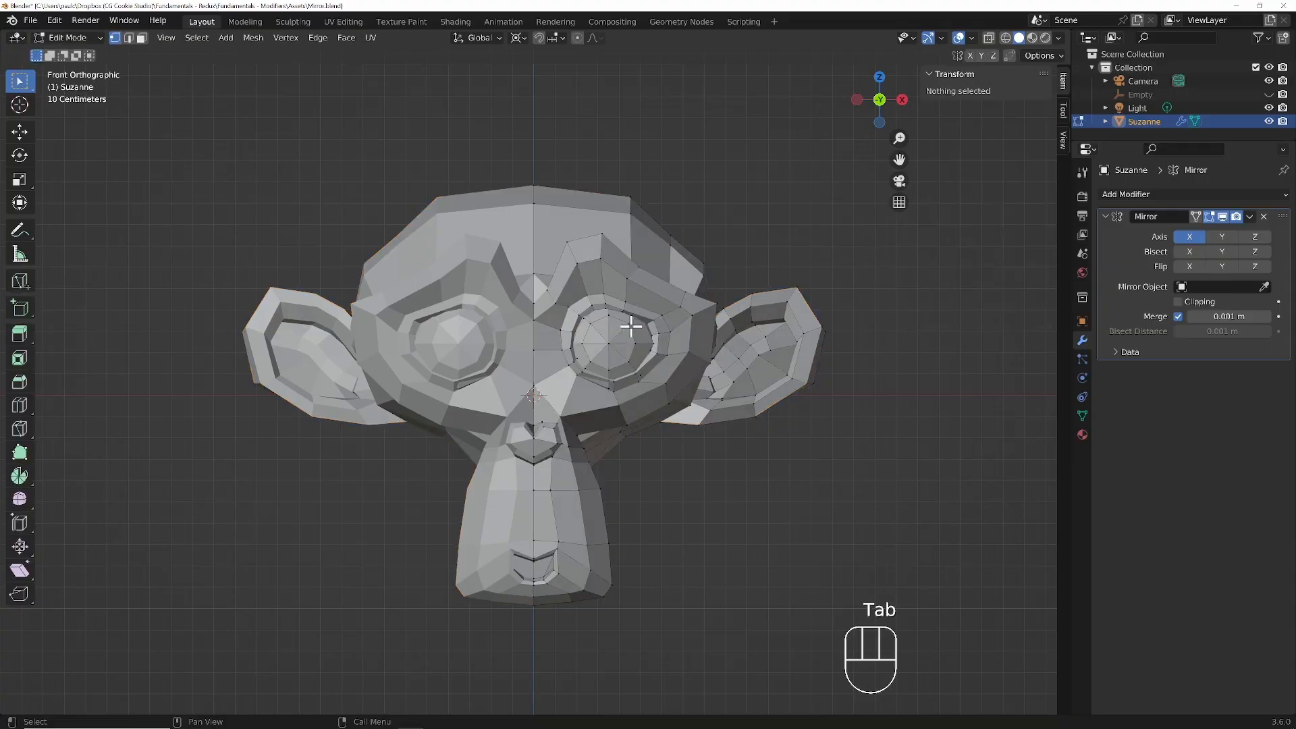
pyautogui.press('a')
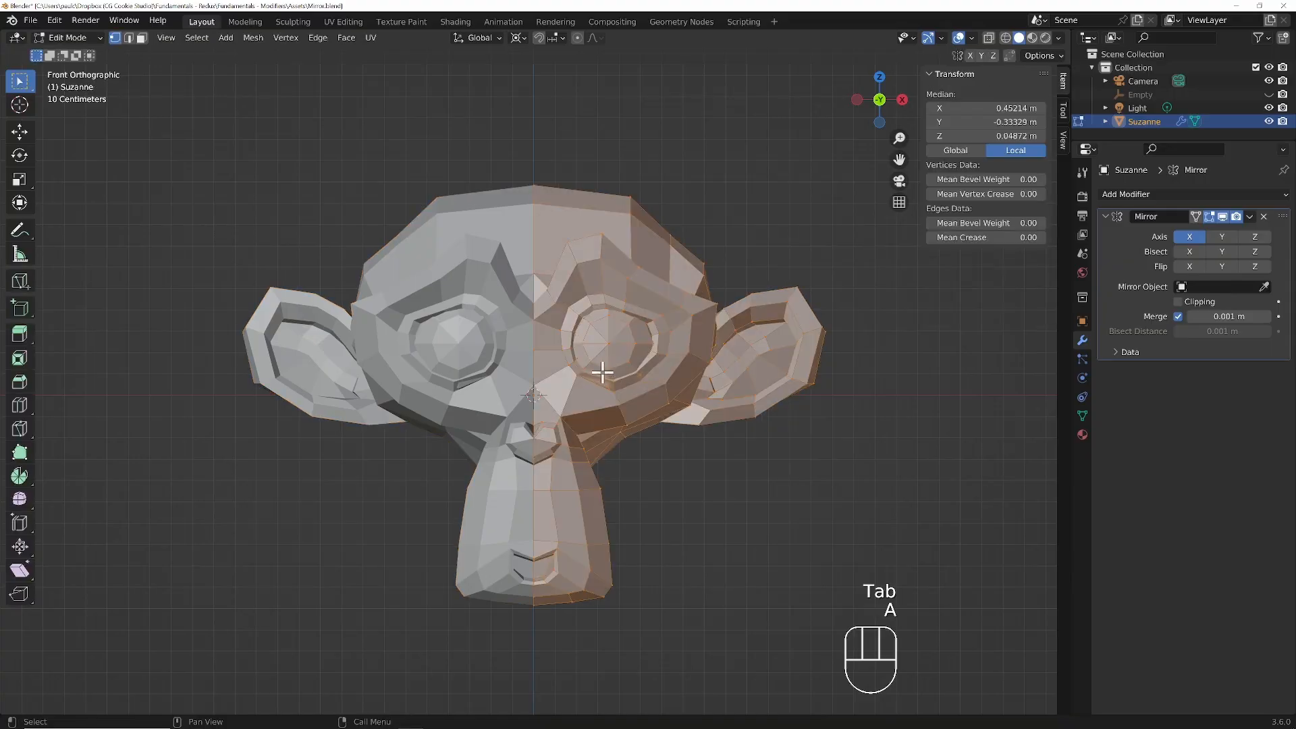
pyautogui.press('g')
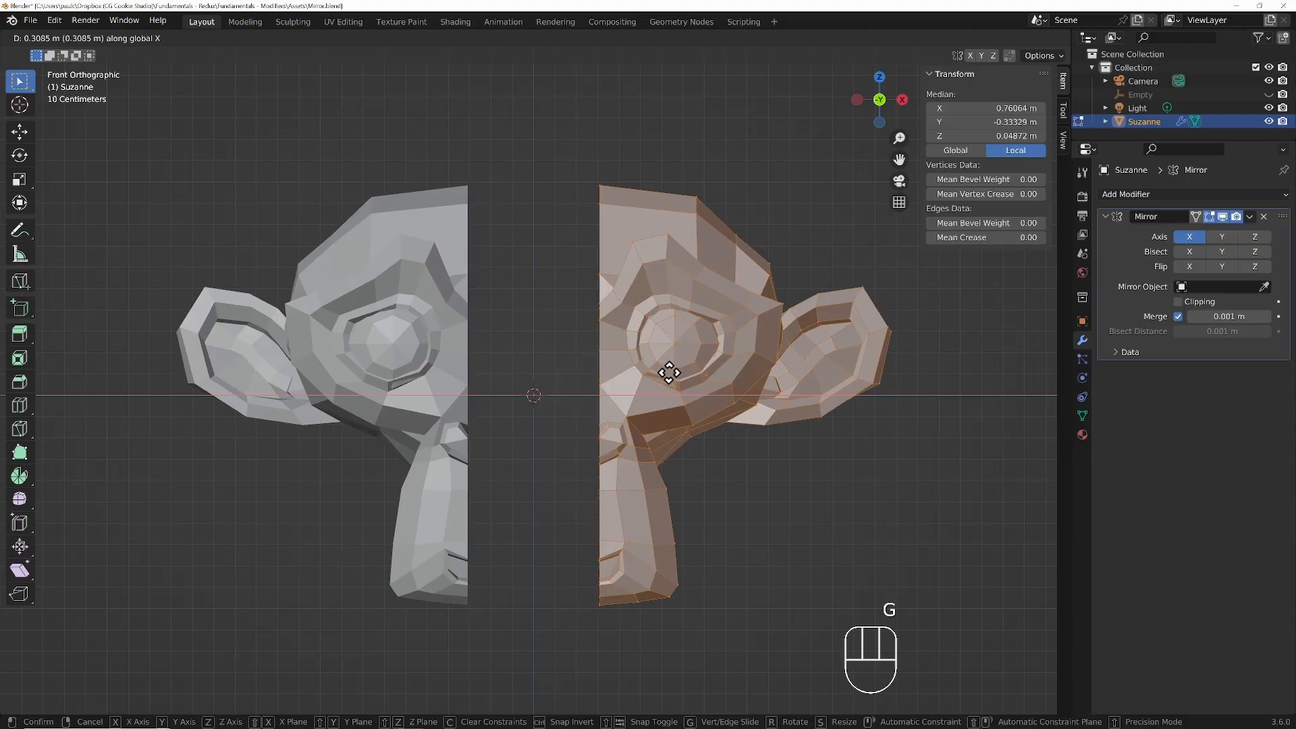
pyautogui.click(667, 372)
# Try moving the half-head mesh along X across the mirror plane.
pyautogui.press('g')
pyautogui.press('x')
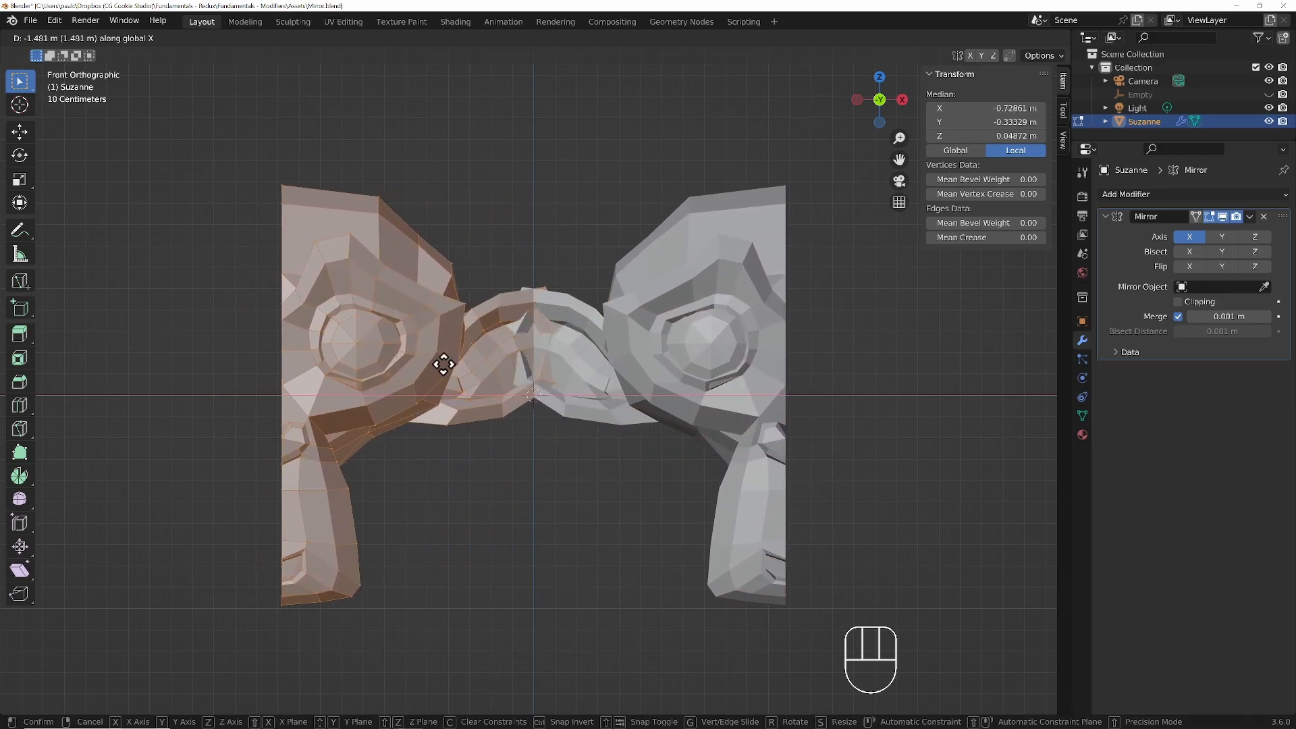
pyautogui.rightClick(767, 338)
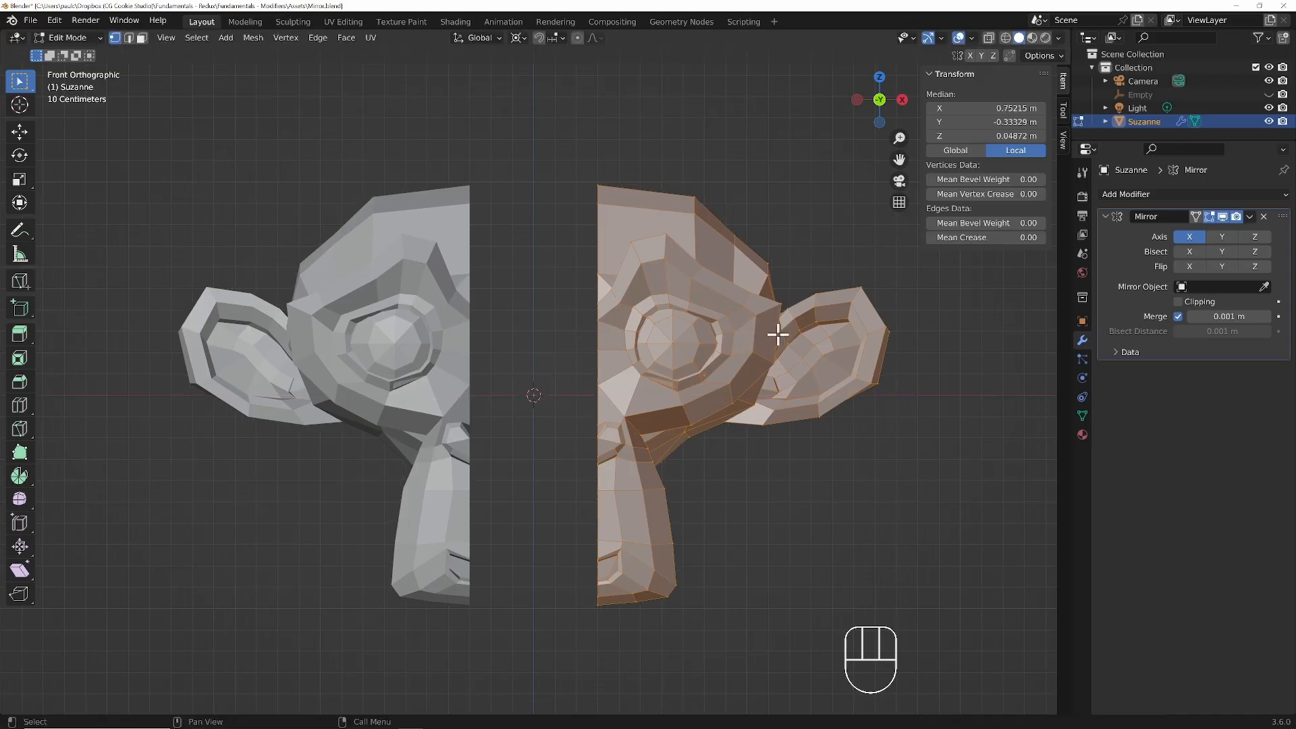
# Enable Clipping in the Mirror modifier and move the half-head mesh along X.
pyautogui.click(1180, 301)
pyautogui.press('g')
pyautogui.press('x')
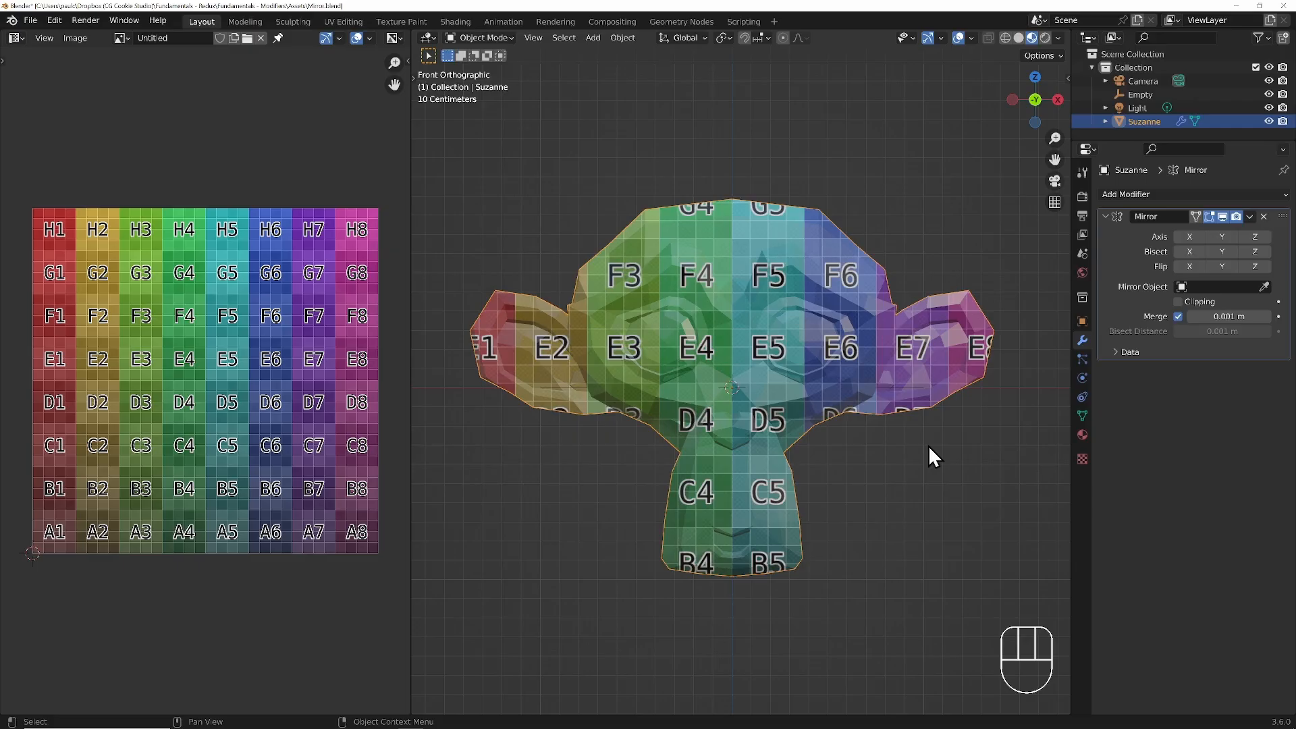
# Examine the textured head's UV layout over the colour grid in Edit Mode.
pyautogui.press('Tab')
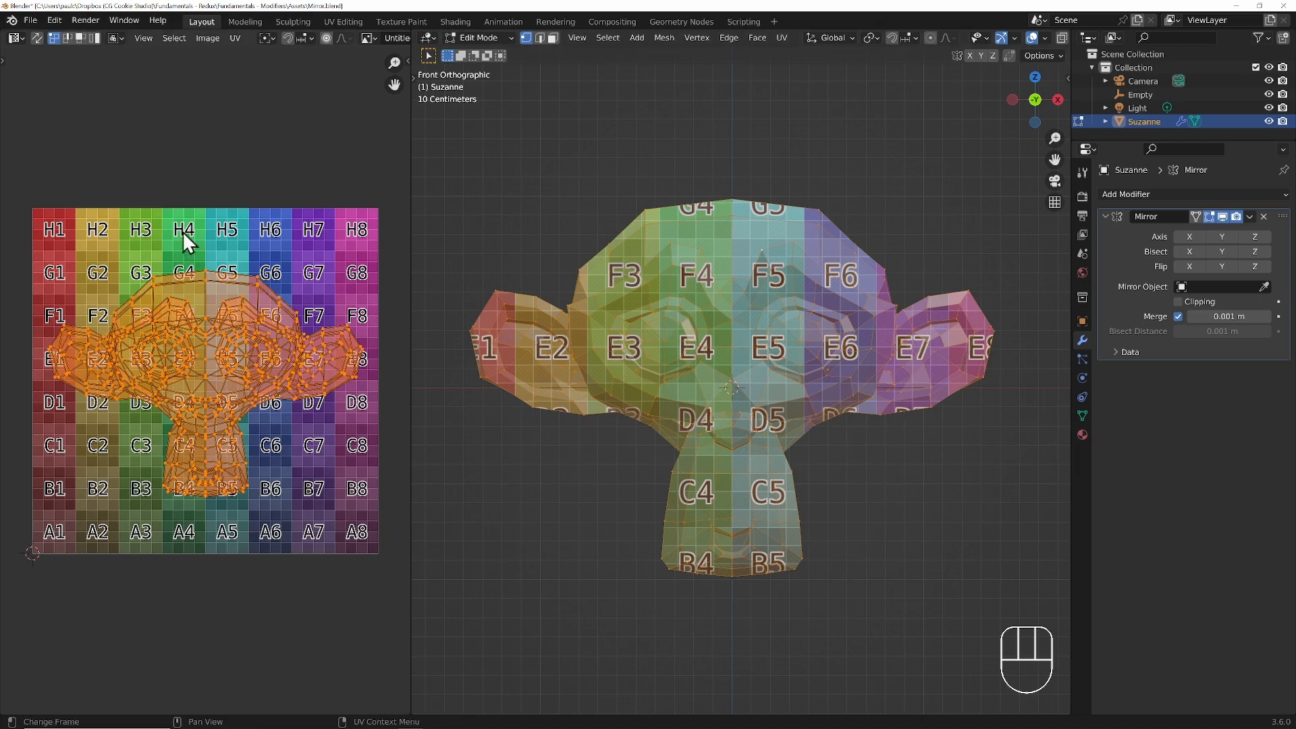
pyautogui.press('ctrl')
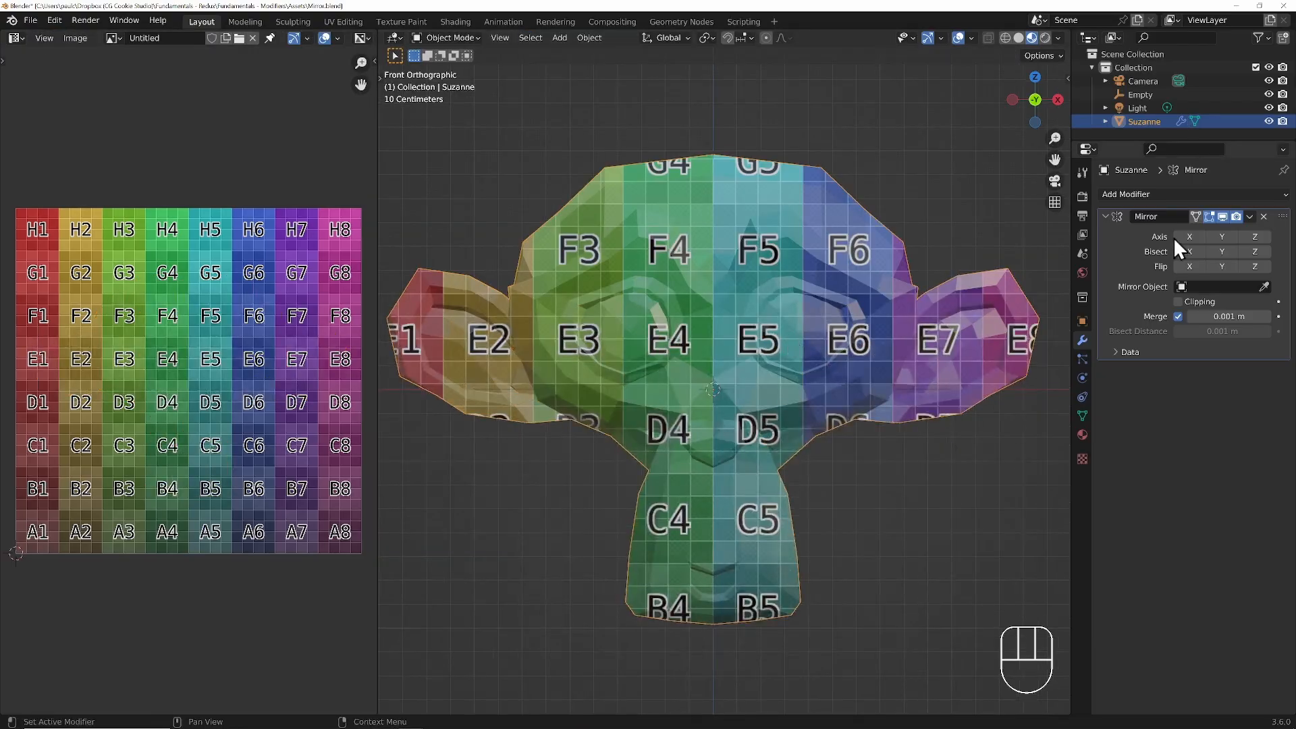
# Enable mirroring on X for the textured head and sketch annotation strokes above the UV grid.
pyautogui.click(1188, 236)
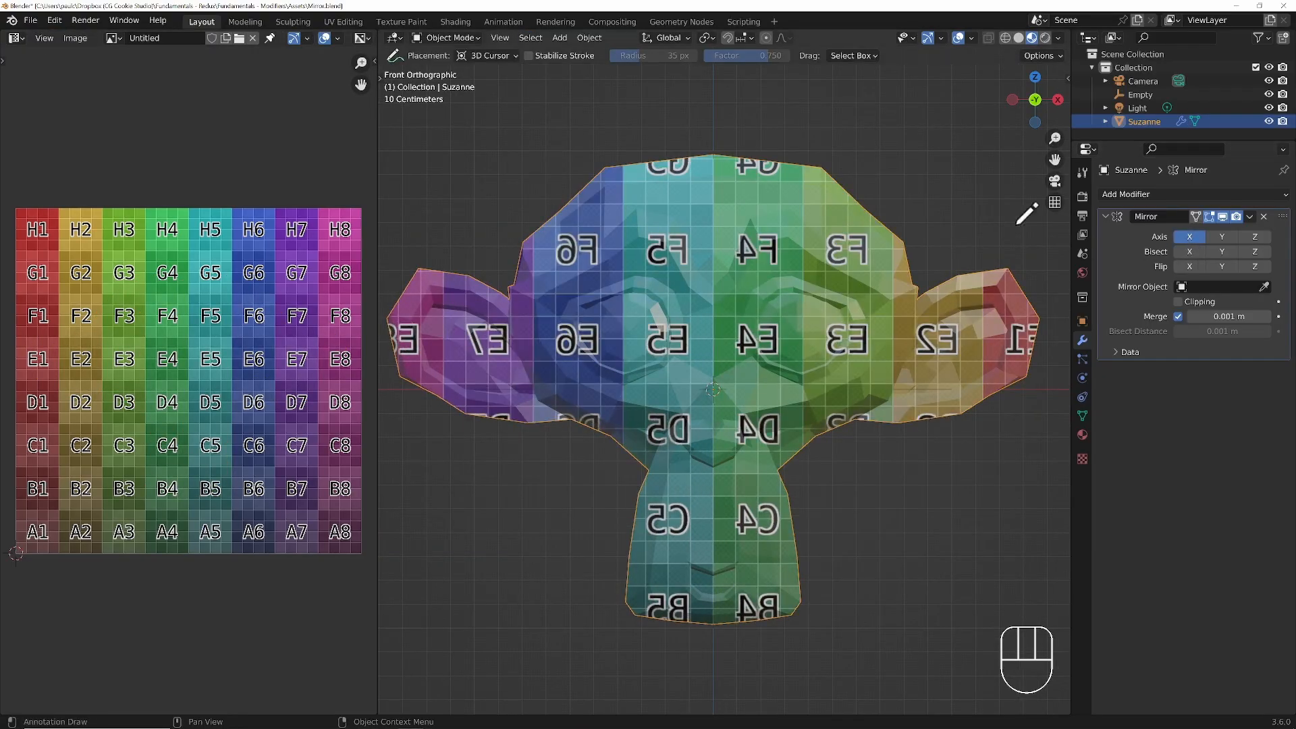
pyautogui.moveTo(281, 190)
pyautogui.mouseDown()
pyautogui.moveTo(123, 194)
pyautogui.moveTo(143, 201)
pyautogui.mouseUp()
pyautogui.moveTo(200, 171); pyautogui.dragTo(189, 181)
# Enable bisecting on X in the Mirror modifier and sketch annotation strokes above the UV grid's left half.
pyautogui.click(1191, 252)
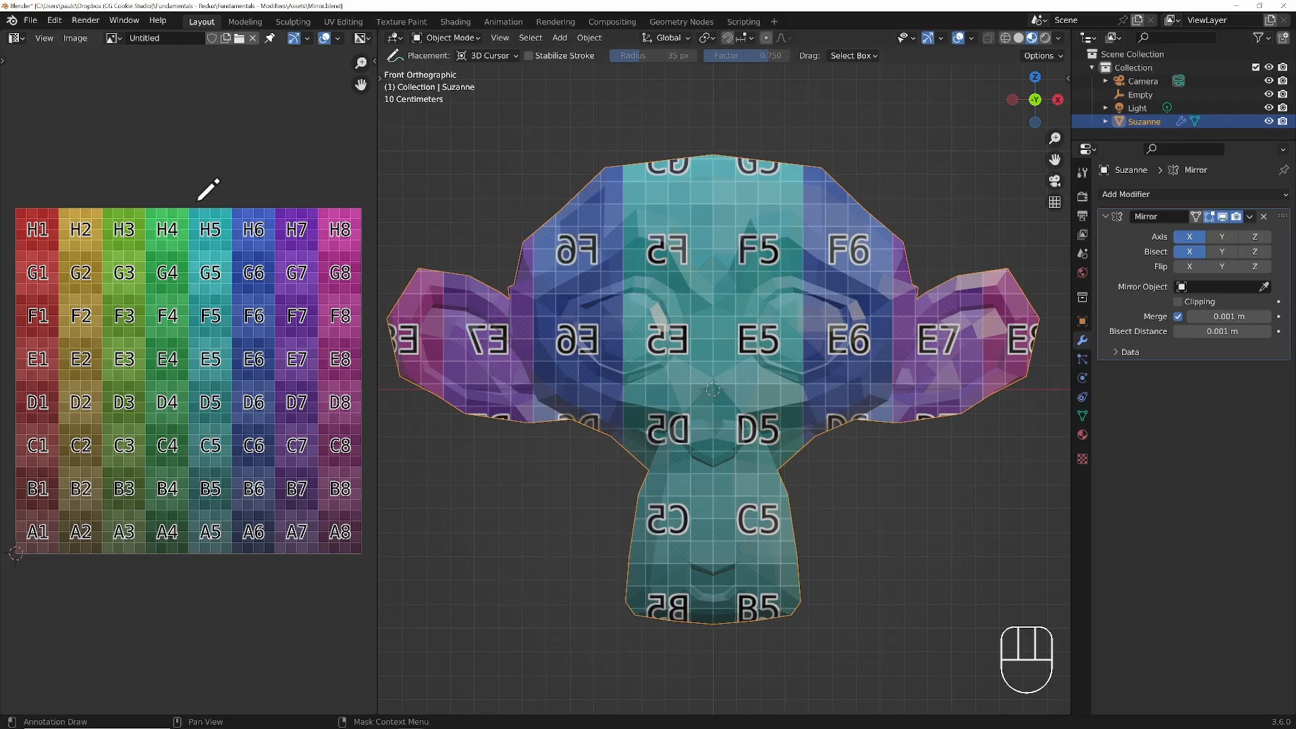
pyautogui.moveTo(188, 197)
pyautogui.mouseDown()
pyautogui.moveTo(290, 190)
pyautogui.moveTo(297, 202)
pyautogui.moveTo(183, 206)
pyautogui.moveTo(52, 188)
pyautogui.mouseUp()
pyautogui.moveTo(66, 181); pyautogui.dragTo(70, 194)
pyautogui.moveTo(224, 182); pyautogui.dragTo(57, 188)
# Enable Flip on X and annotate above the UV grid with a leftward arrow and an arc over its centre.
pyautogui.click(1186, 267)
pyautogui.moveTo(176, 195)
pyautogui.mouseDown()
pyautogui.moveTo(22, 195)
pyautogui.moveTo(33, 200)
pyautogui.mouseUp()
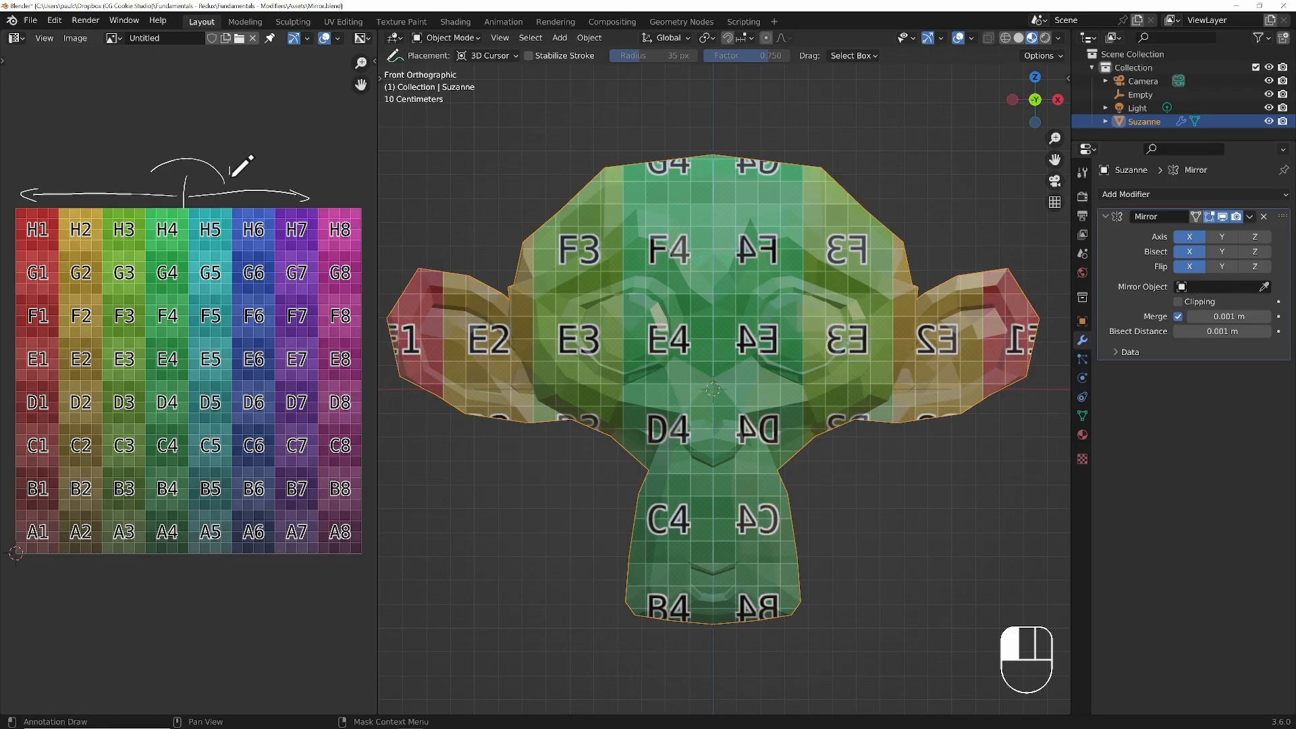
pyautogui.moveTo(232, 175); pyautogui.dragTo(214, 185)
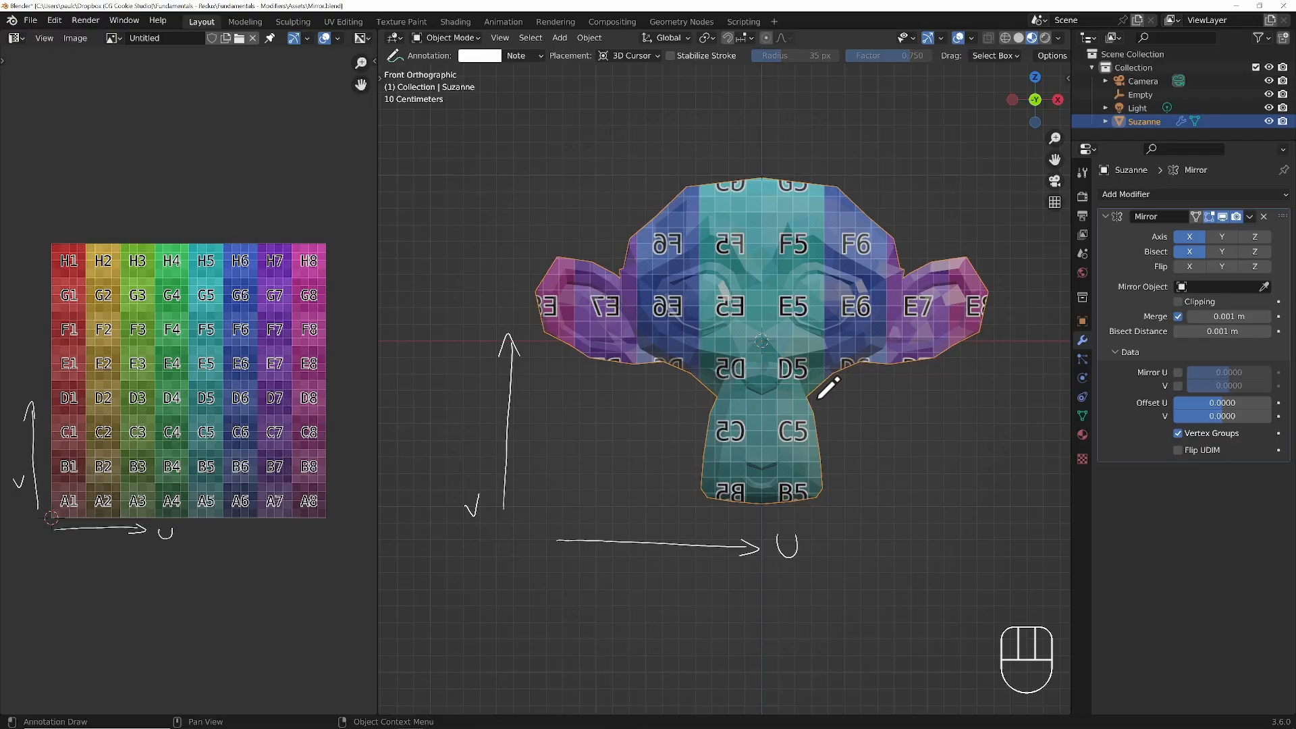
# Enable Mirror U in the modifier's Data settings, annotate above the head's centre and adjust the Mirror U offset.
pyautogui.click(1177, 372)
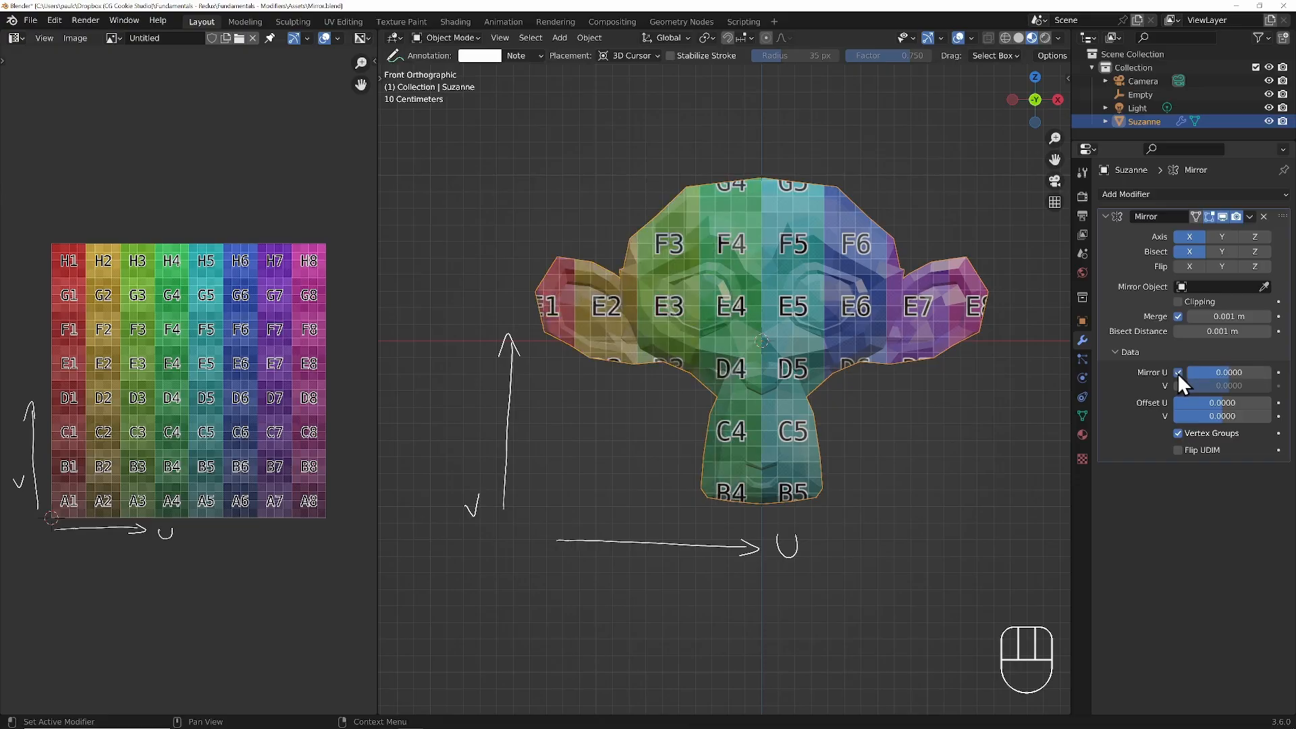
pyautogui.moveTo(797, 174)
pyautogui.mouseDown()
pyautogui.moveTo(758, 156)
pyautogui.moveTo(738, 175)
pyautogui.mouseUp()
pyautogui.moveTo(1230, 372)
pyautogui.mouseDown()
pyautogui.moveTo(1250, 372)
pyautogui.moveTo(1217, 370)
pyautogui.moveTo(1231, 372)
pyautogui.mouseUp()
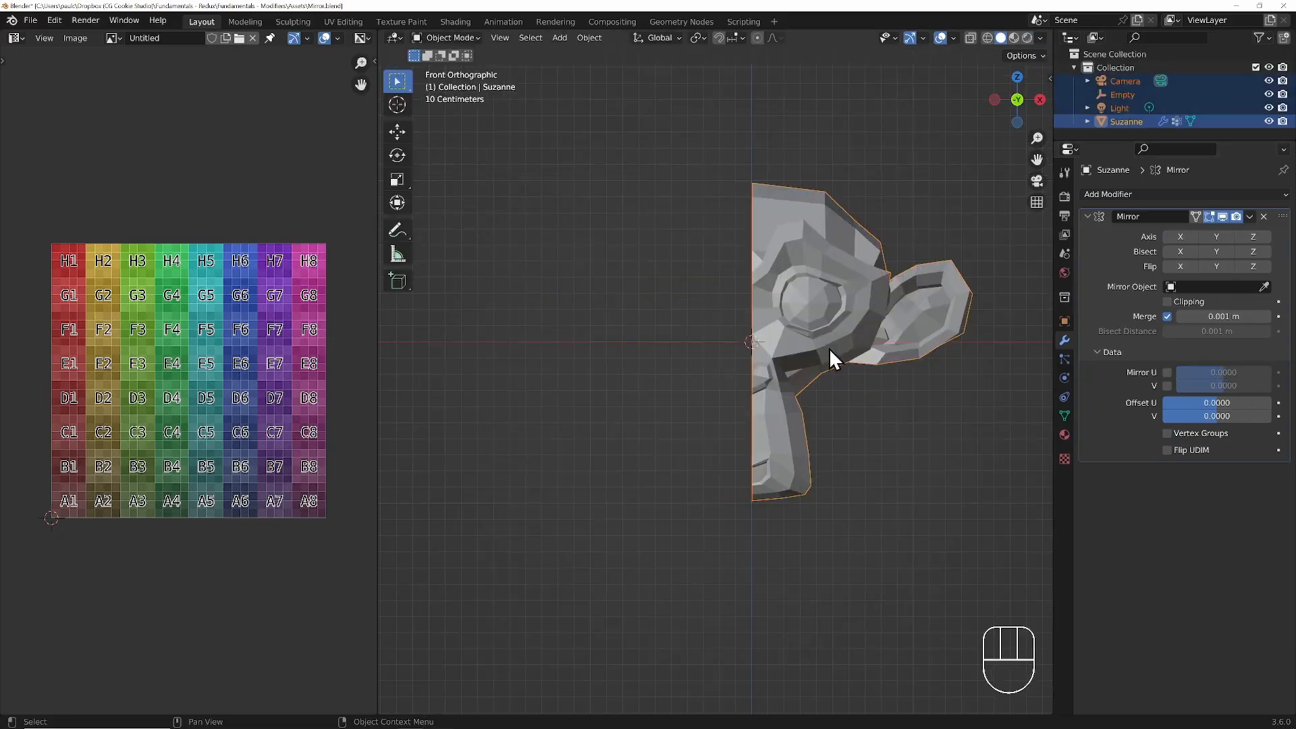
# Enable mirroring on X for the half head, show it in Material Preview and enable Mirror U.
pyautogui.click(1179, 236)
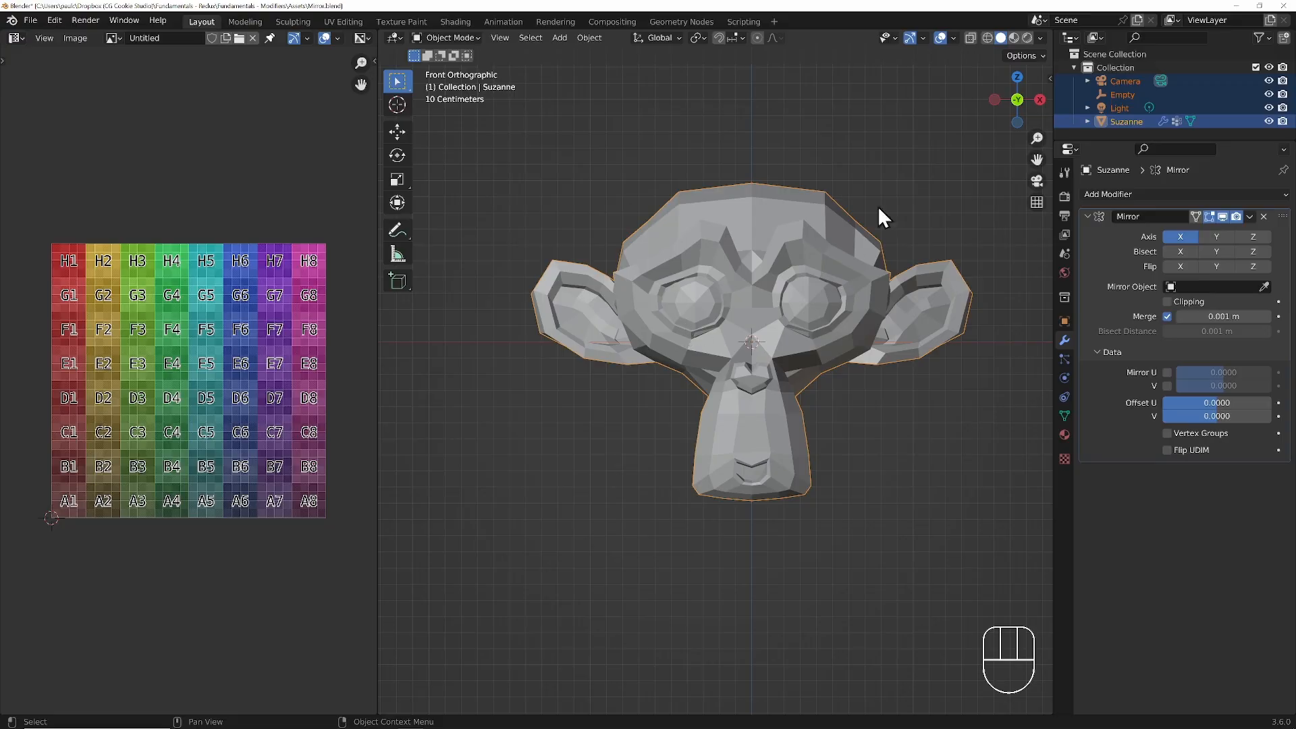
pyautogui.click(1013, 39)
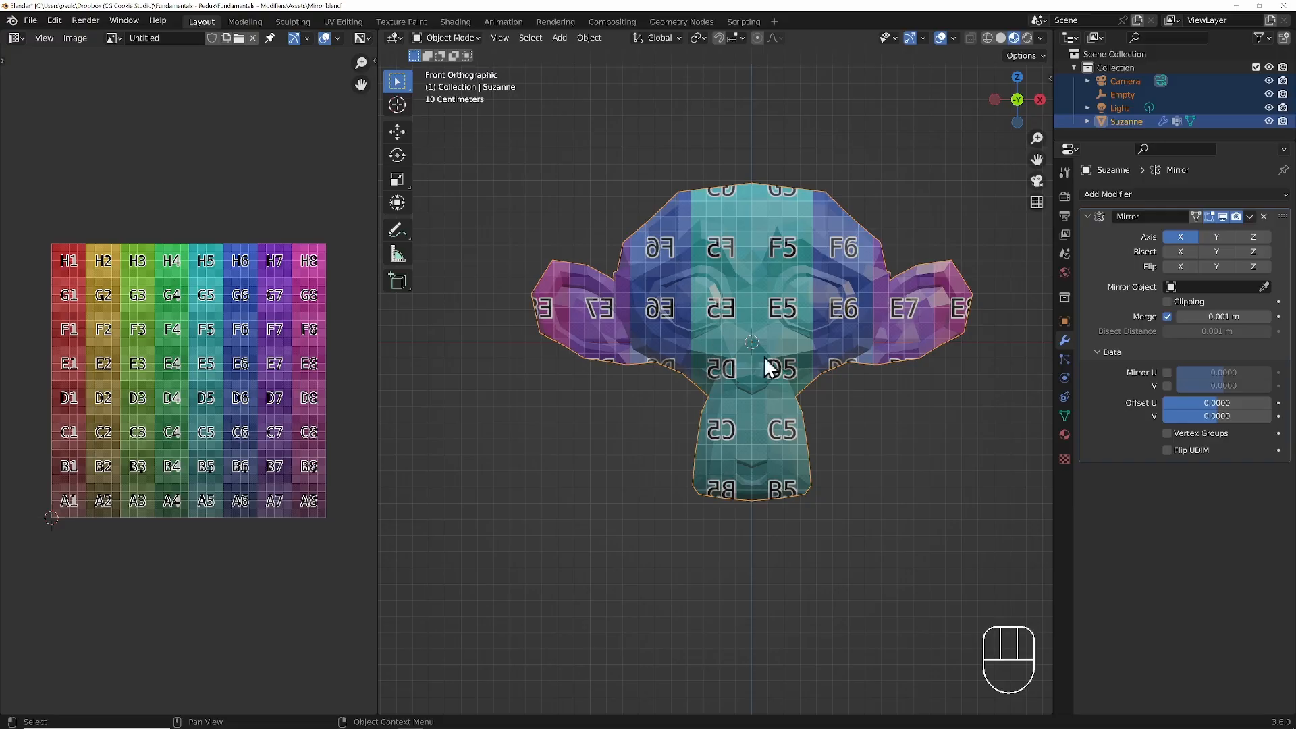
pyautogui.click(1167, 372)
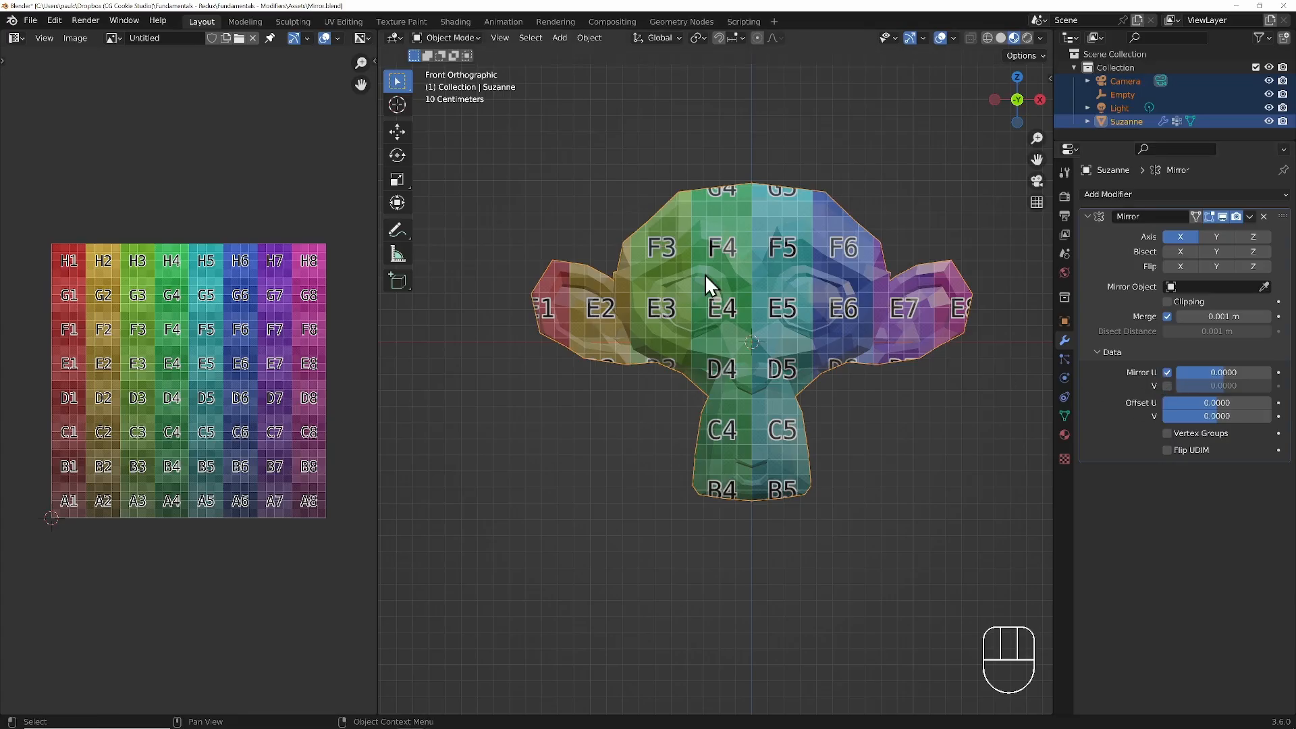
# Enter Edit Mode and annotate the UV grid around the half-head layout, with an arrow across the centre towards its mirrored side.
pyautogui.press('Tab')
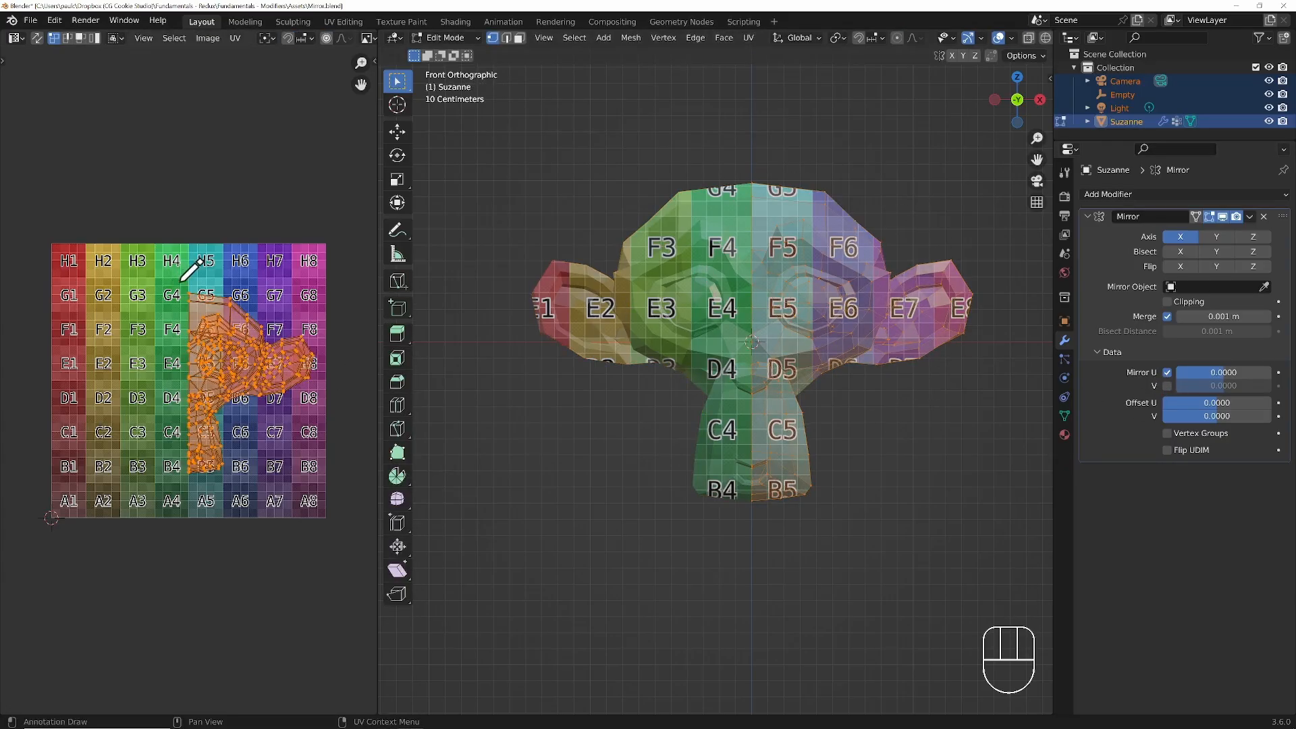
pyautogui.moveTo(181, 276)
pyautogui.mouseDown()
pyautogui.moveTo(240, 264)
pyautogui.moveTo(333, 411)
pyautogui.moveTo(194, 469)
pyautogui.moveTo(203, 267)
pyautogui.moveTo(150, 267)
pyautogui.moveTo(166, 267)
pyautogui.moveTo(173, 294)
pyautogui.moveTo(105, 341)
pyautogui.moveTo(85, 378)
pyautogui.moveTo(158, 428)
pyautogui.moveTo(186, 475)
pyautogui.mouseUp()
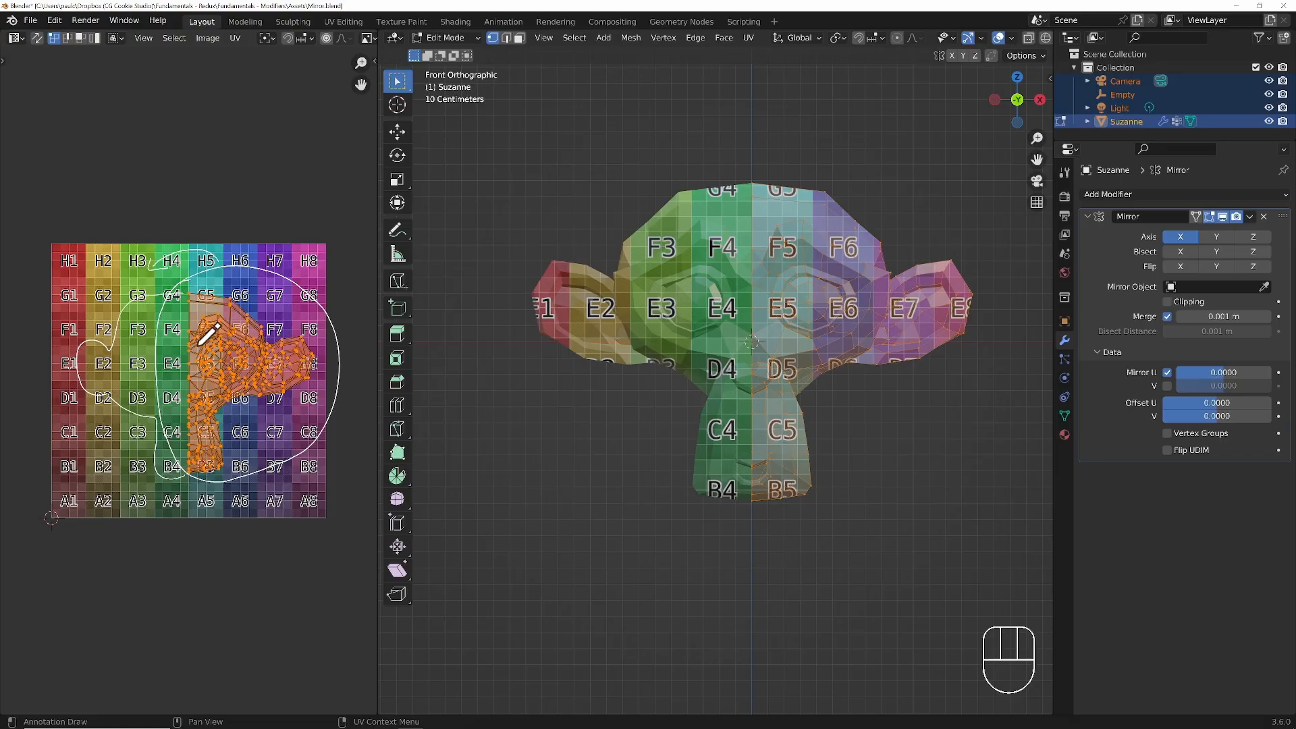
pyautogui.moveTo(202, 357); pyautogui.dragTo(157, 360)
pyautogui.moveTo(171, 353)
pyautogui.mouseDown()
pyautogui.moveTo(172, 369)
pyautogui.moveTo(204, 370)
pyautogui.mouseUp()
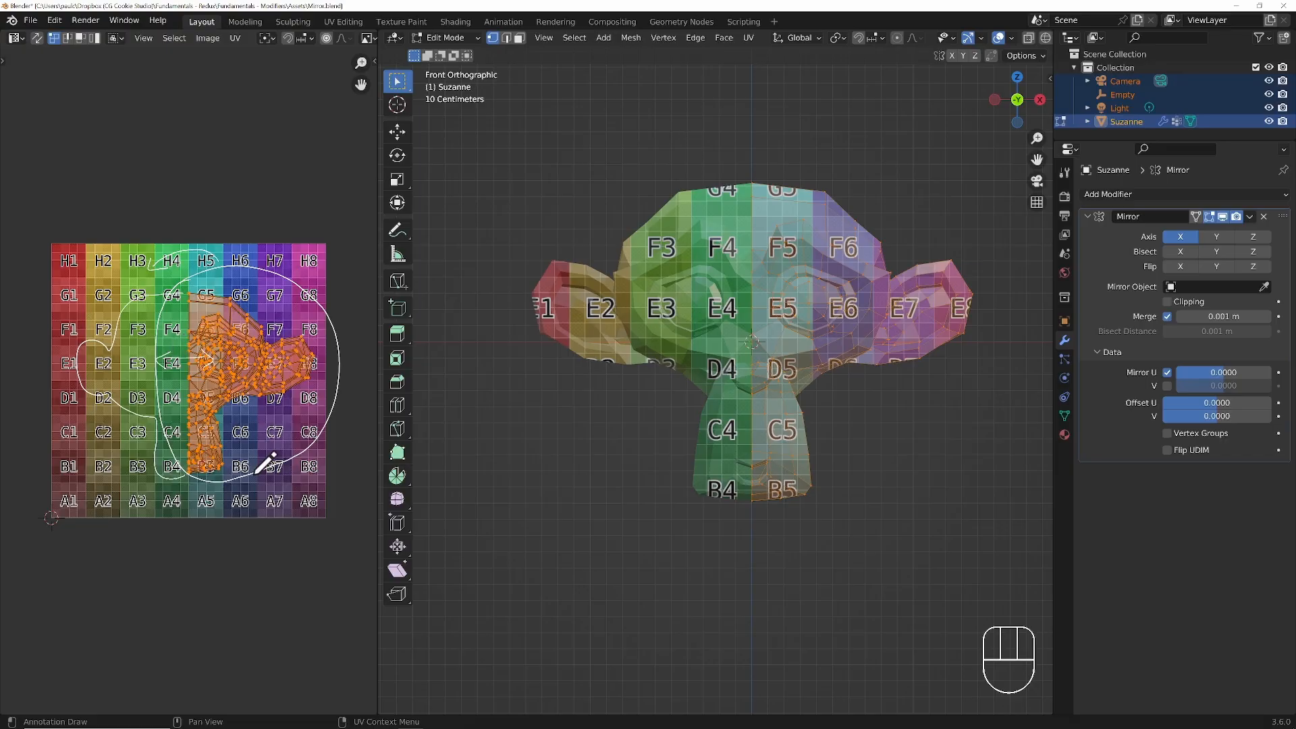